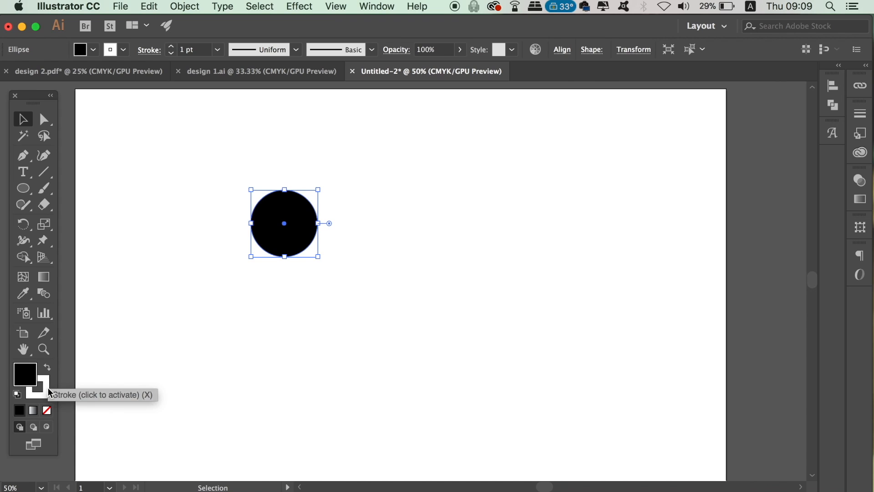
# Remove the stroke from the black circle and make its fill the active attribute
pyautogui.click(46, 411)
pyautogui.click(28, 373)
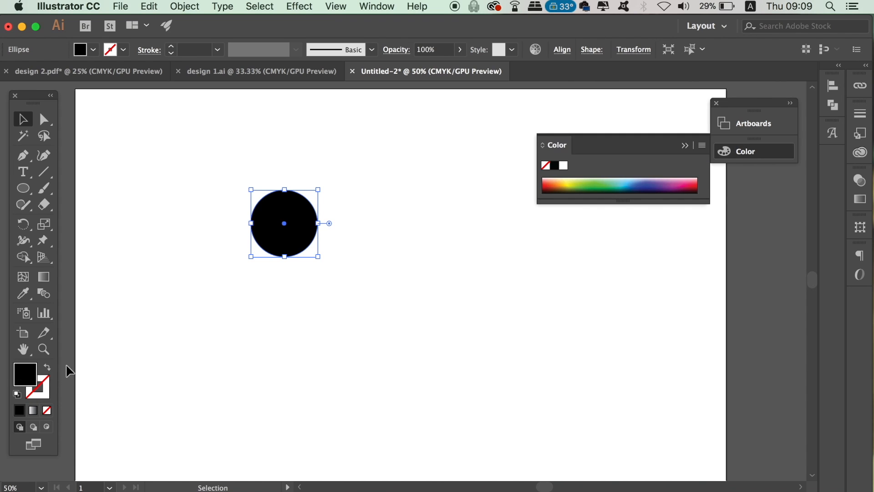
pyautogui.click(683, 144)
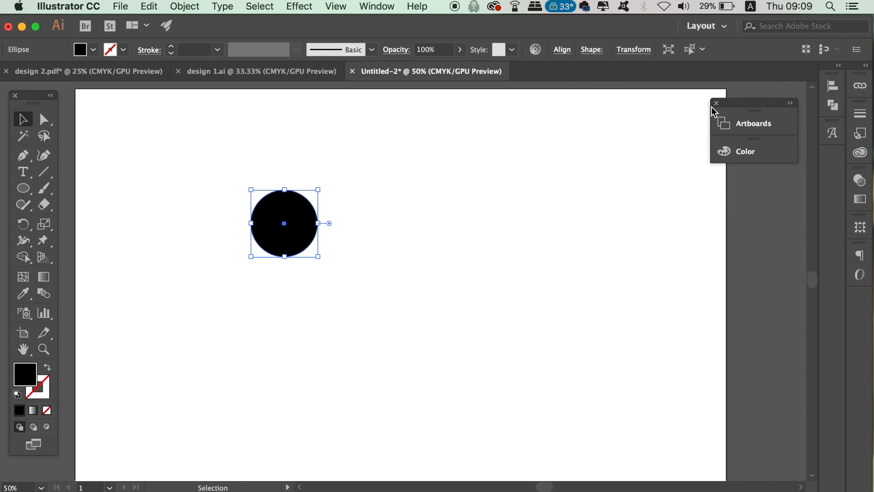
pyautogui.click(717, 103)
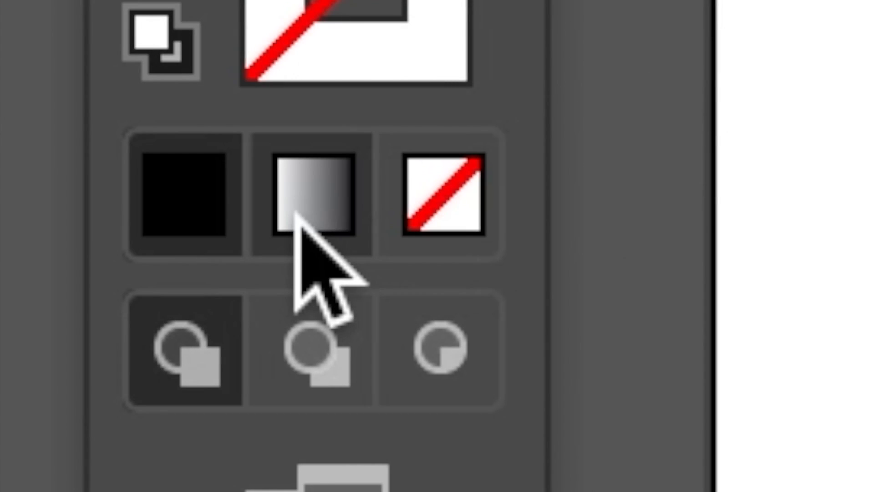
# Fill the circle with a linear gradient running from purple to bright pink
pyautogui.click(300, 215)
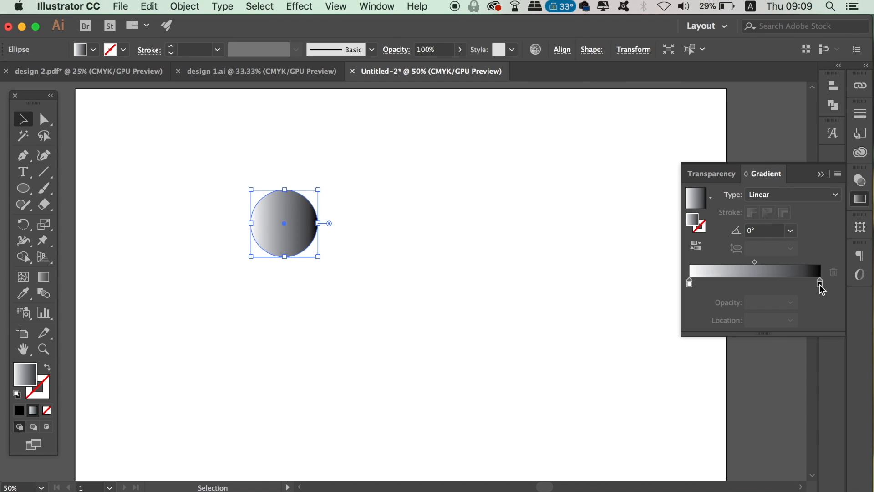
pyautogui.click(820, 283)
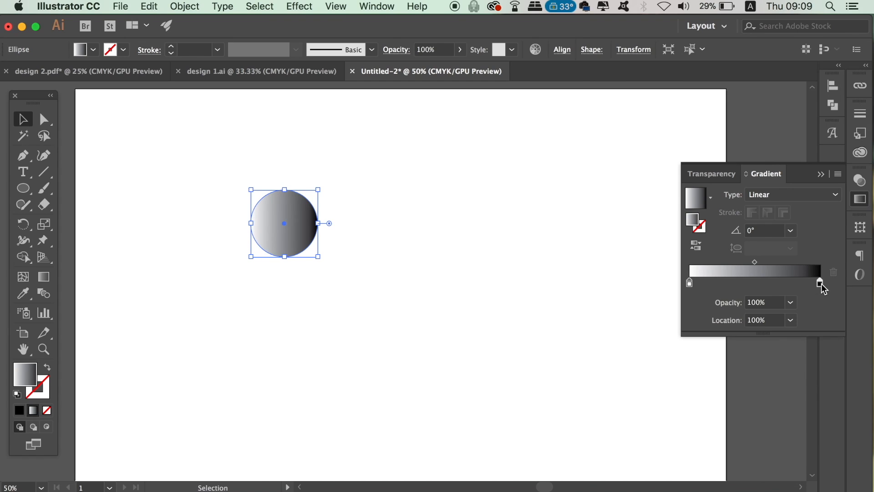
pyautogui.doubleClick(821, 284)
pyautogui.click(642, 356)
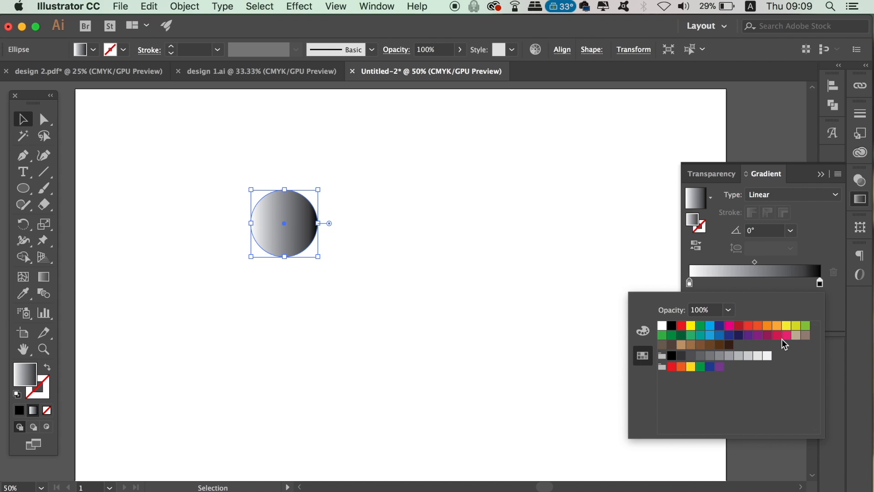
pyautogui.click(788, 336)
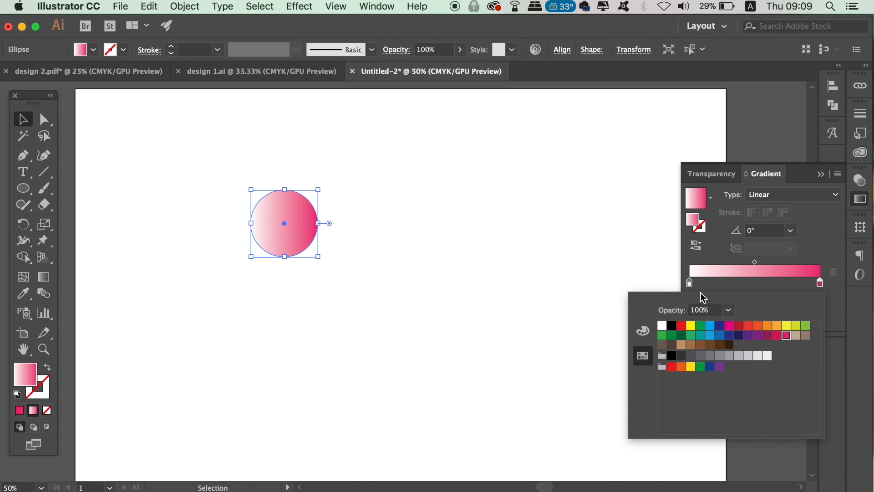
pyautogui.doubleClick(690, 283)
pyautogui.click(767, 336)
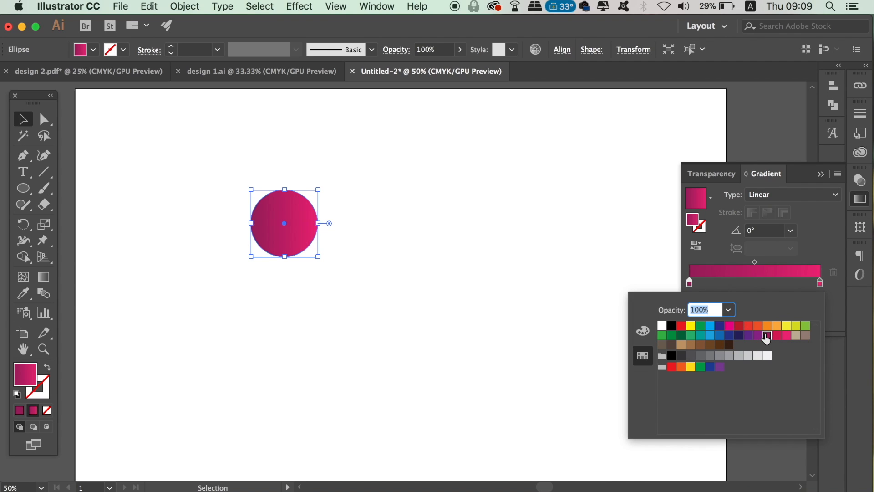
# Set the circle's gradient midpoint to about 27% and its angle to 60°, then deselect the circle
pyautogui.moveTo(754, 262); pyautogui.dragTo(725, 263)
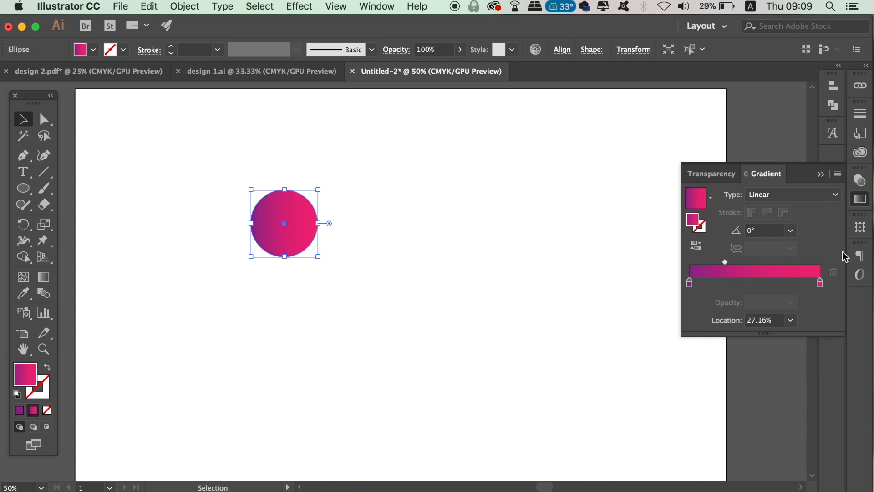
pyautogui.click(793, 231)
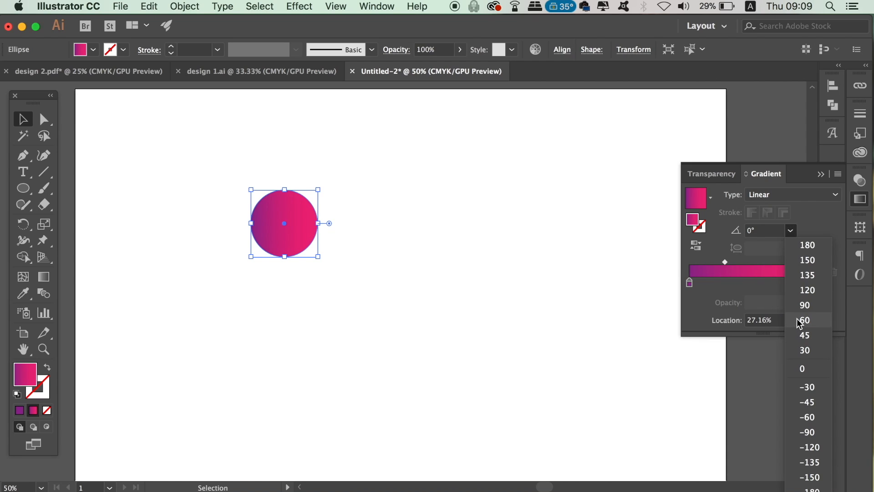
pyautogui.click(804, 320)
pyautogui.click(600, 245)
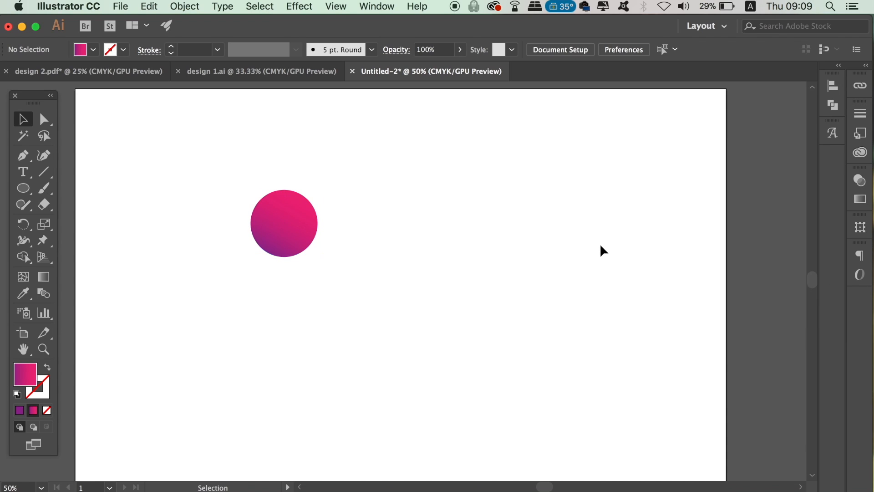
# Duplicate the circle once below and once above the original, and send both copies to the back
pyautogui.moveTo(300, 228); pyautogui.dragTo(302, 176)
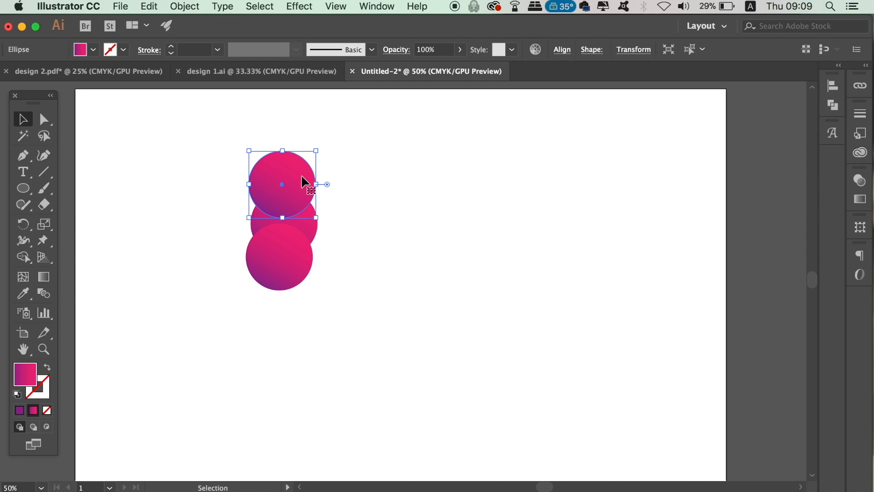
pyautogui.press('shift')
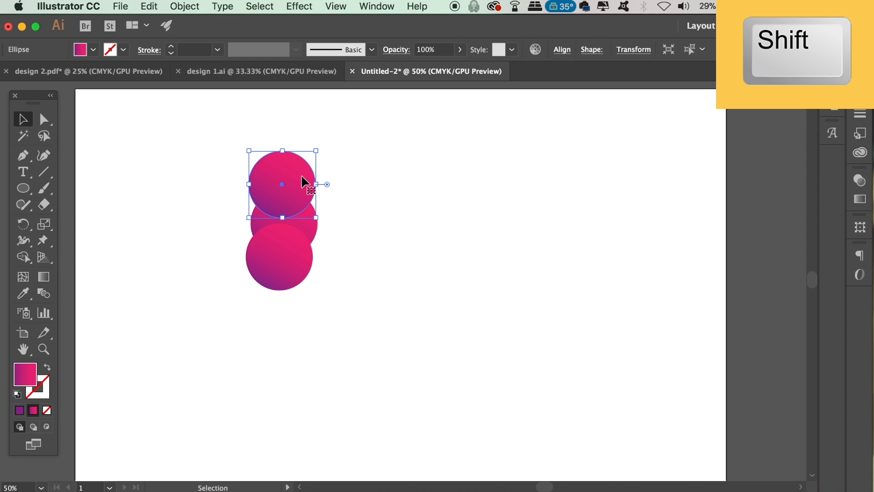
pyautogui.keyDown('shift'); pyautogui.click(288, 248); pyautogui.keyUp('shift')
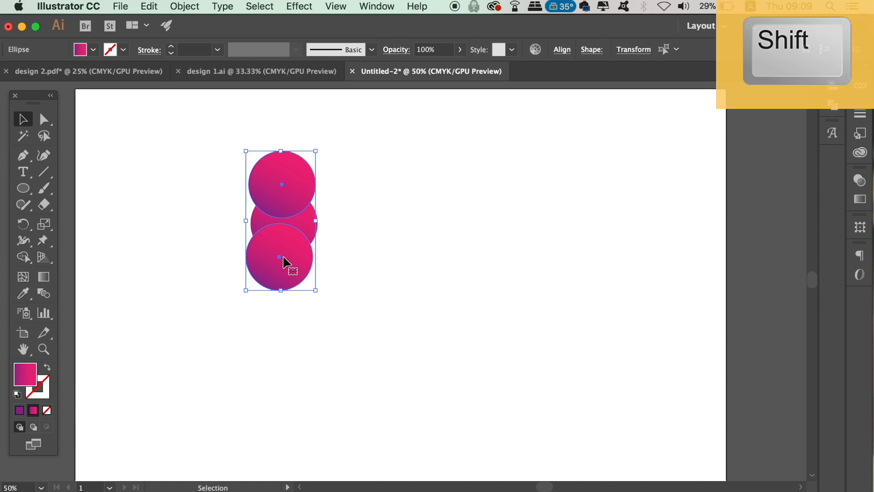
pyautogui.click(185, 6)
pyautogui.moveTo(255, 36)
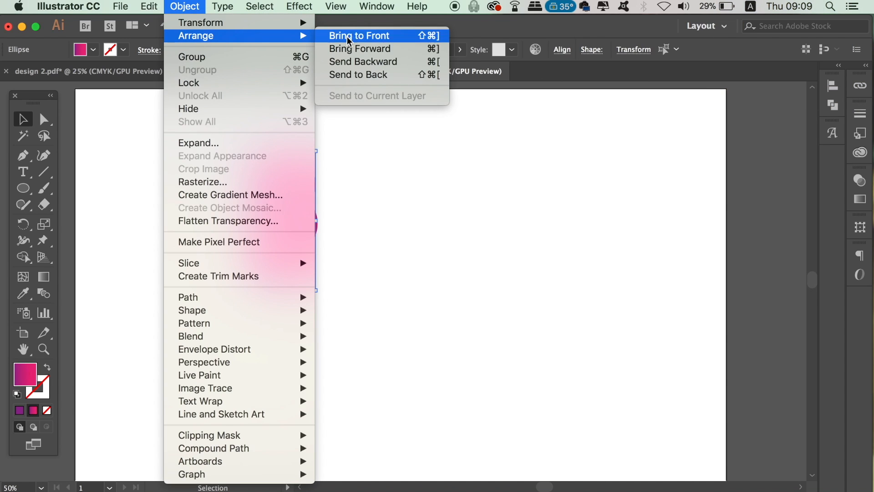
pyautogui.click(362, 76)
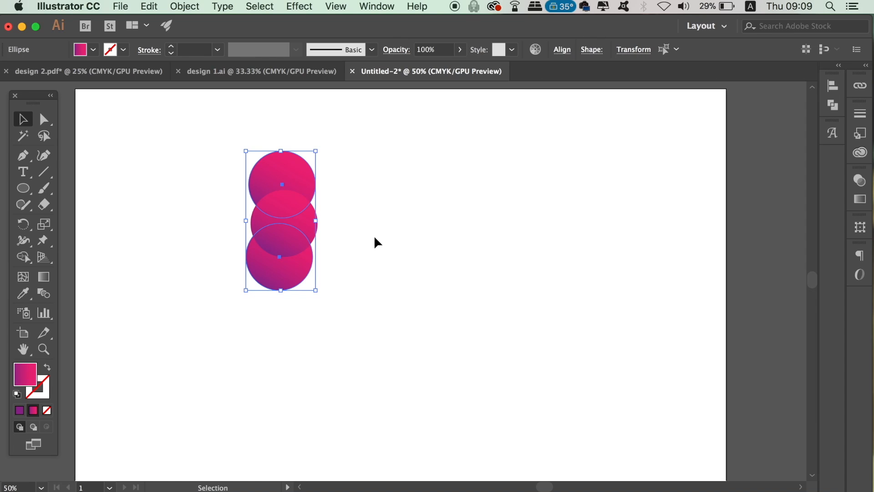
pyautogui.click(374, 235)
# Align the upper copy vertically with the original circle and scale it down to a smaller circle from its centre
pyautogui.moveTo(311, 181); pyautogui.dragTo(312, 188)
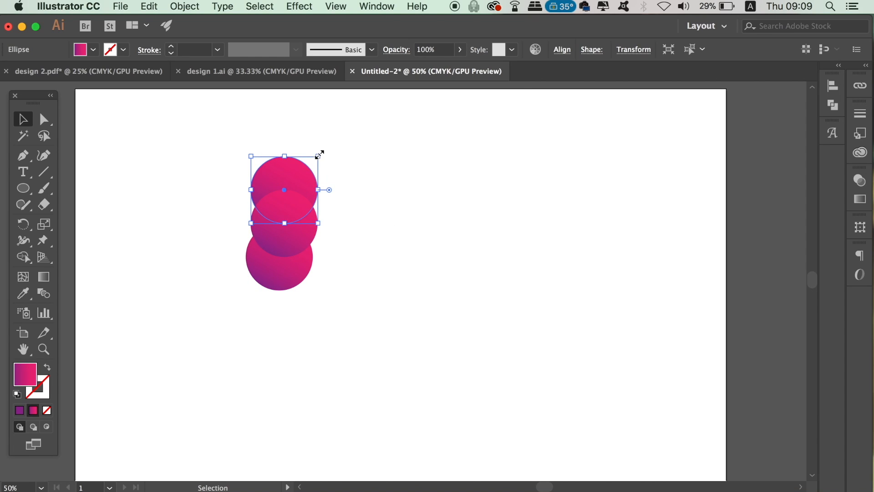
pyautogui.moveTo(319, 158); pyautogui.dragTo(312, 170)
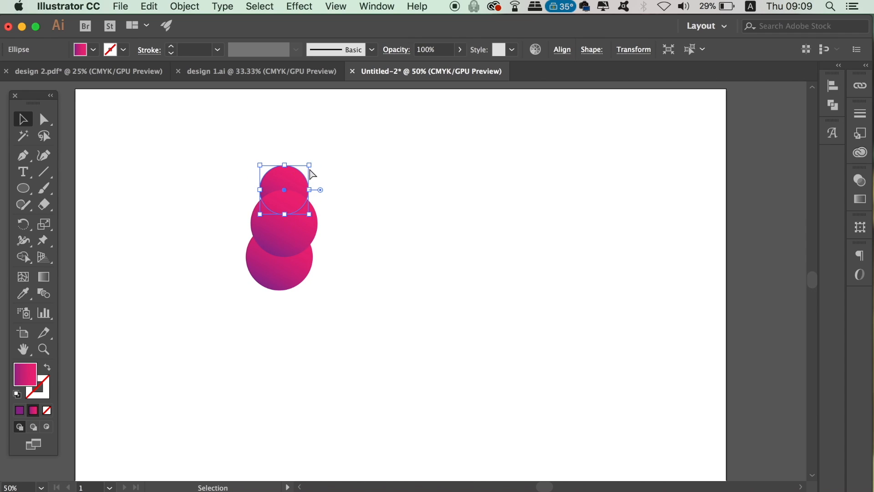
pyautogui.press('super+equal')
pyautogui.press('super+equal')
pyautogui.moveTo(322, 242); pyautogui.dragTo(274, 171)
pyautogui.moveTo(402, 161); pyautogui.dragTo(410, 153)
# Set the upper circle's gradient angle to 90° and its midpoint to about 24%
pyautogui.click(860, 200)
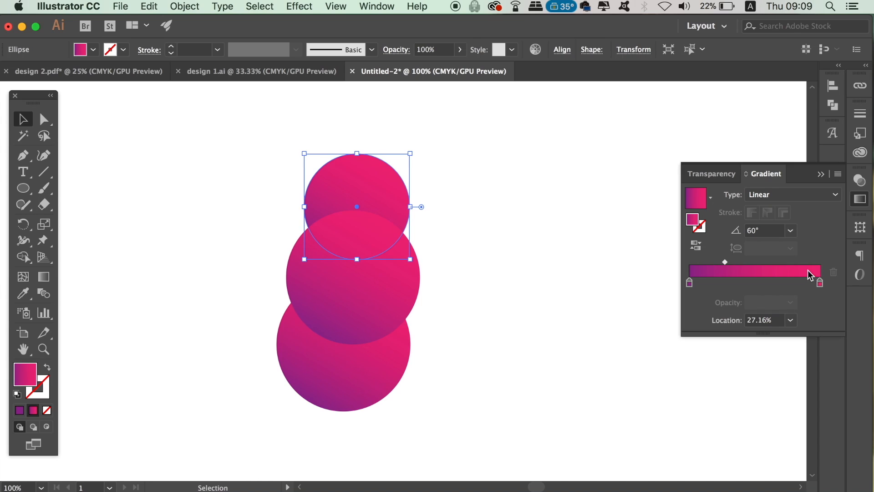
pyautogui.click(791, 230)
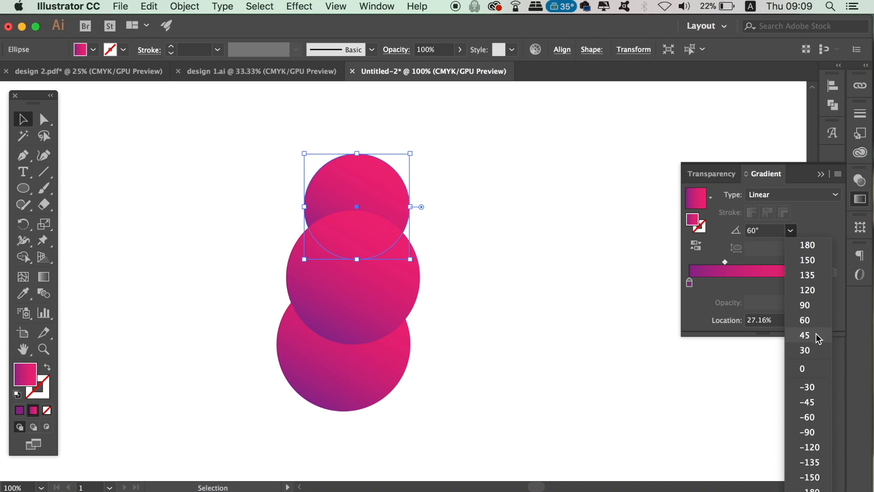
pyautogui.click(816, 304)
pyautogui.moveTo(728, 263); pyautogui.dragTo(723, 262)
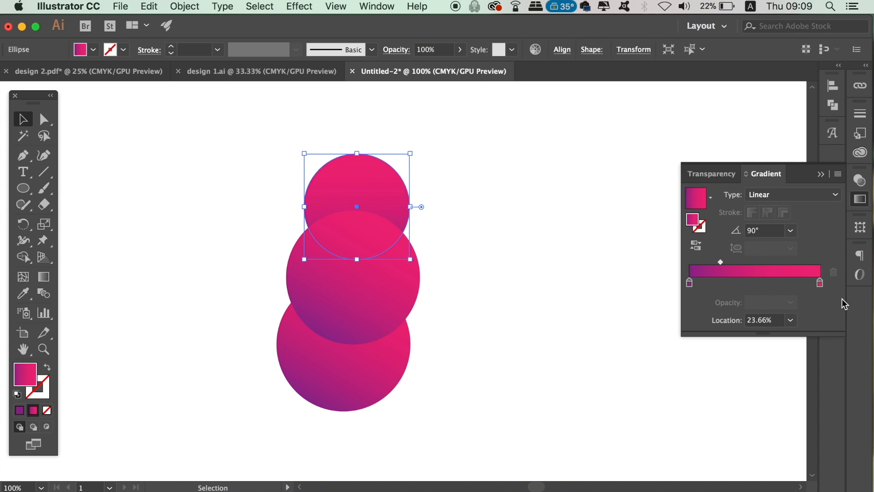
# Lighten the pink gradient stop of the upper circle to C 0, M 64, Y 11, K 0
pyautogui.doubleClick(820, 283)
pyautogui.click(643, 332)
pyautogui.moveTo(778, 352); pyautogui.dragTo(715, 369)
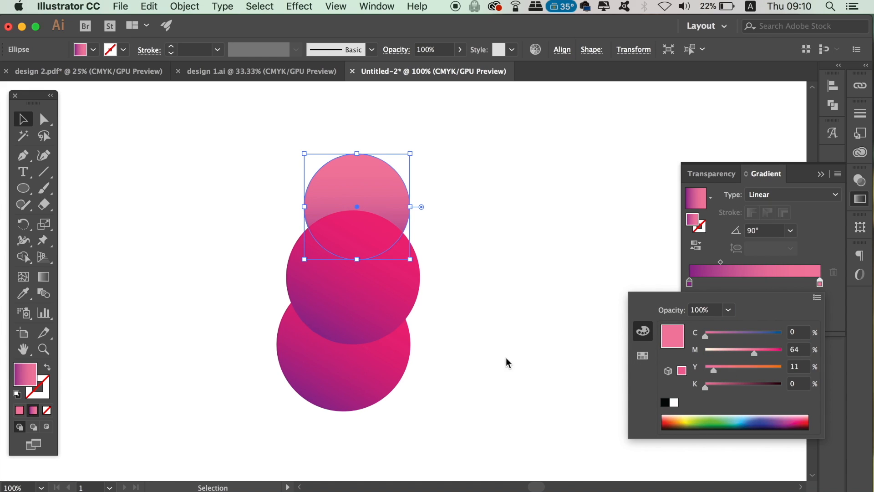
# Set the lower circle's gradient to a -90° angle with its midpoint at about 40%, and darken its purple stop
pyautogui.click(376, 369)
pyautogui.click(376, 370)
pyautogui.click(860, 199)
pyautogui.click(791, 230)
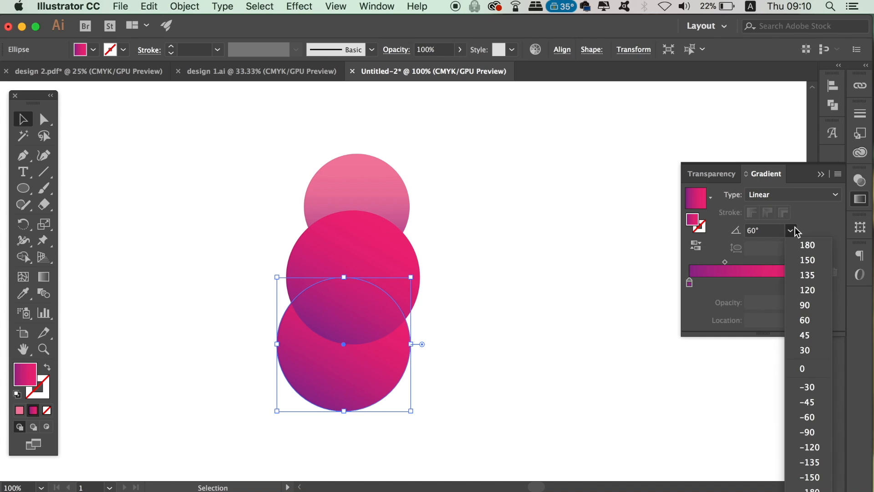
pyautogui.click(806, 431)
pyautogui.moveTo(726, 262); pyautogui.dragTo(743, 263)
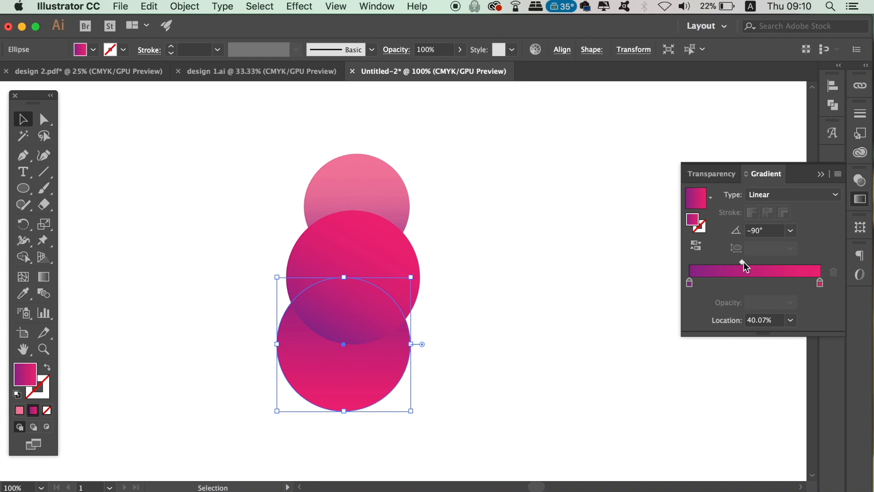
pyautogui.doubleClick(690, 284)
pyautogui.moveTo(718, 389); pyautogui.dragTo(723, 388)
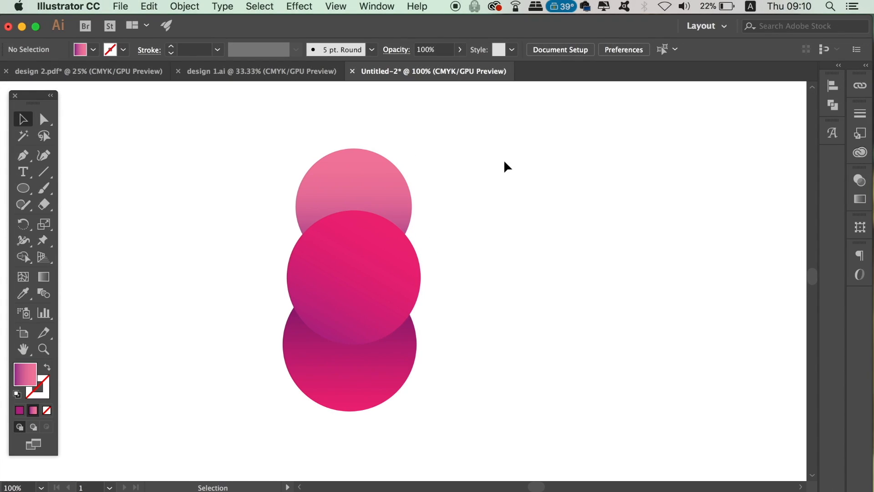
# Switch to the Pen tool and set no fill with a solid magenta 1 pt stroke
pyautogui.moveTo(546, 173); pyautogui.dragTo(467, 176)
pyautogui.press('p')
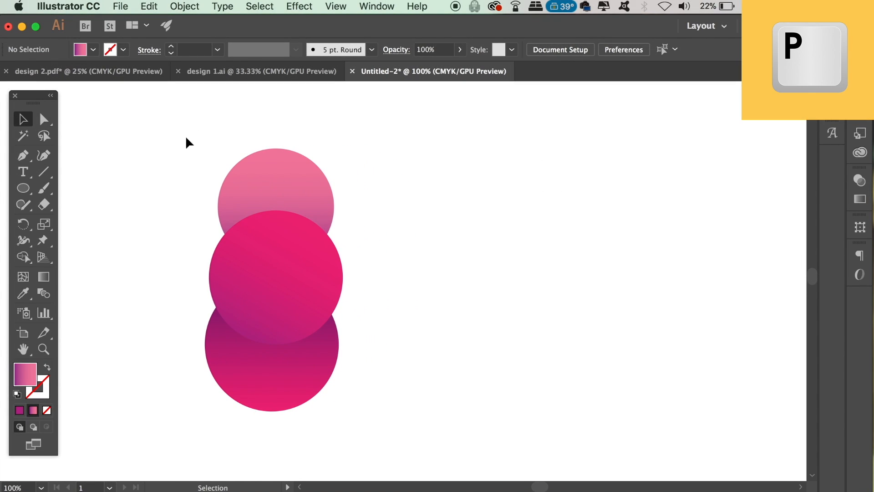
pyautogui.press('p')
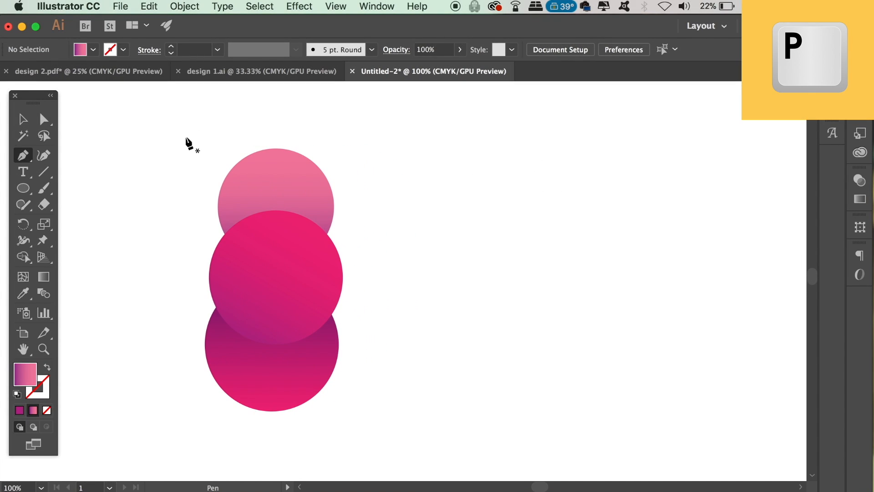
pyautogui.click(18, 412)
pyautogui.click(47, 368)
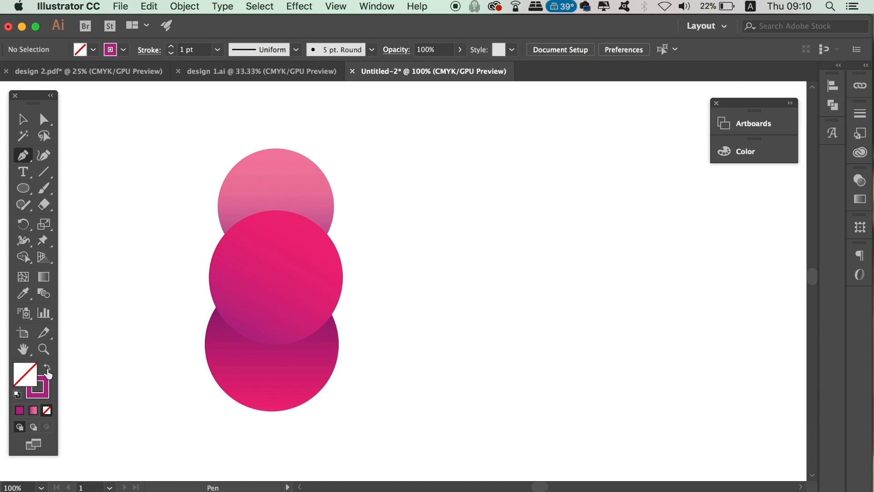
pyautogui.click(715, 103)
# Draw a closed seven-point lightning bolt with straight segments in the empty area beside the circles
pyautogui.click(496, 132)
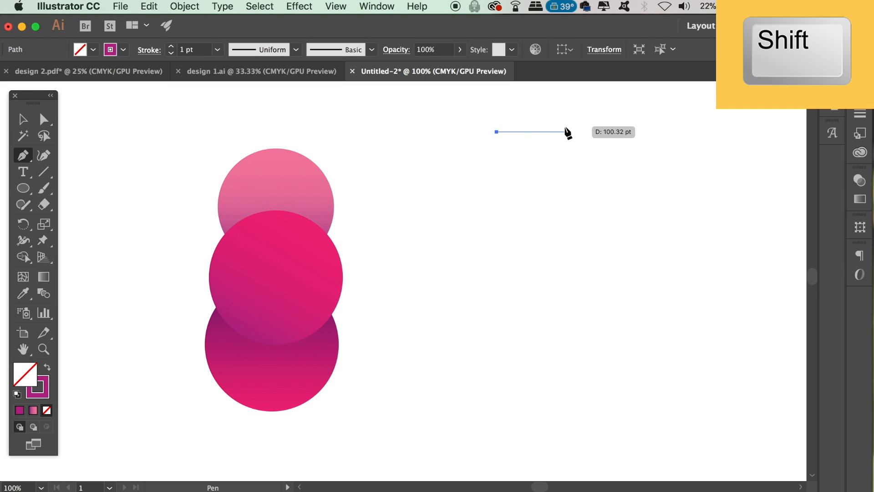
pyautogui.click(578, 132)
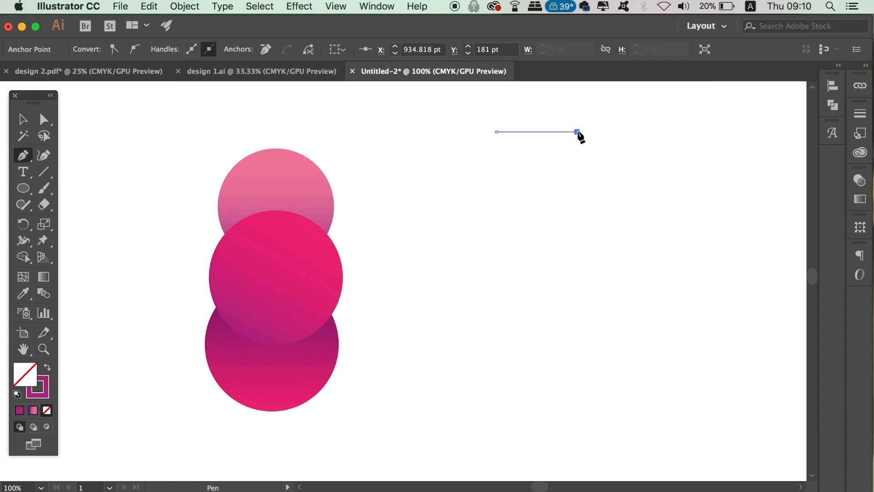
pyautogui.click(555, 206)
pyautogui.click(599, 206)
pyautogui.click(552, 317)
pyautogui.click(536, 258)
pyautogui.click(490, 257)
pyautogui.click(497, 132)
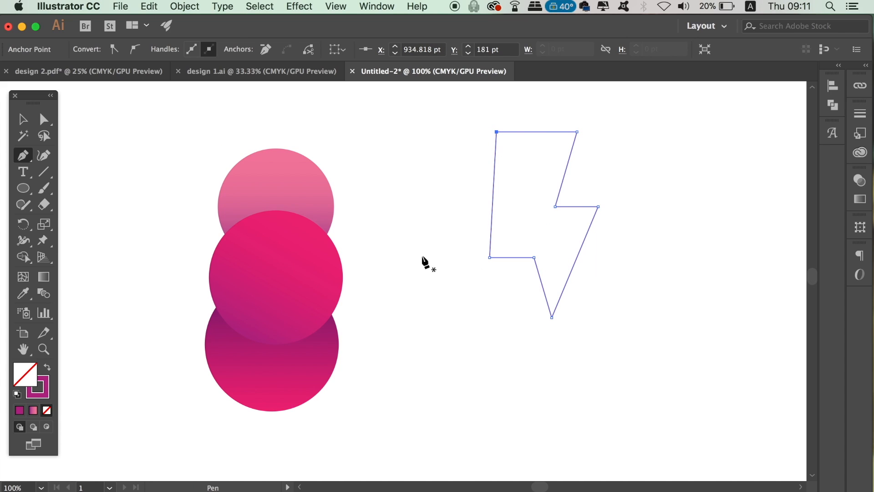
# Reshape the lightning bolt by moving its outer left corner outward and shifting the inner notches, right corner and lower tip slightly left
pyautogui.press('a')
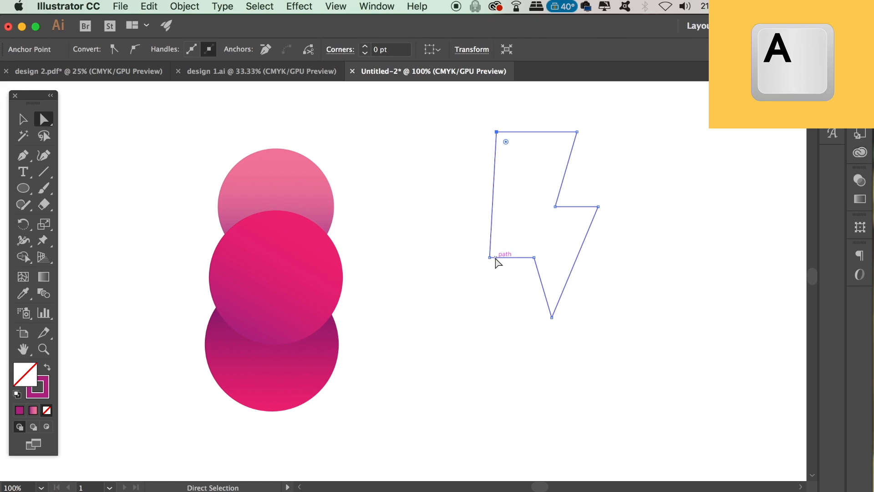
pyautogui.moveTo(492, 259); pyautogui.dragTo(477, 259)
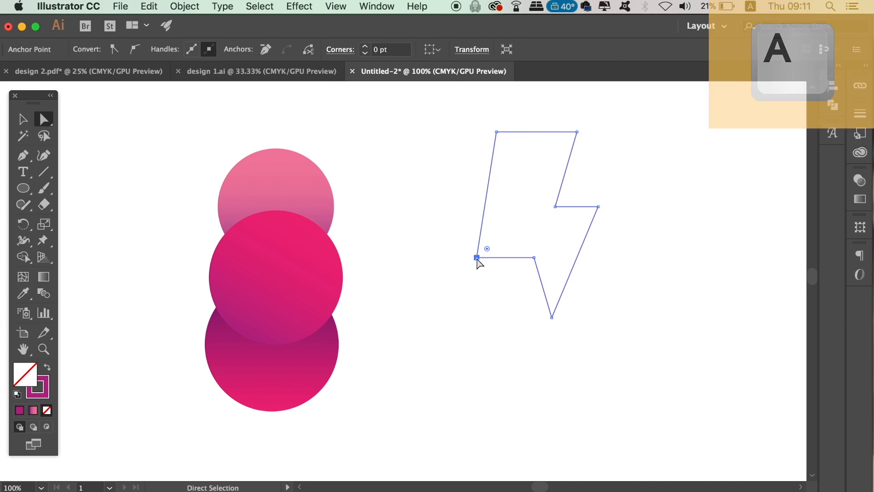
pyautogui.click(515, 372)
pyautogui.click(555, 207)
pyautogui.keyDown('shift'); pyautogui.click(534, 257); pyautogui.keyUp('shift')
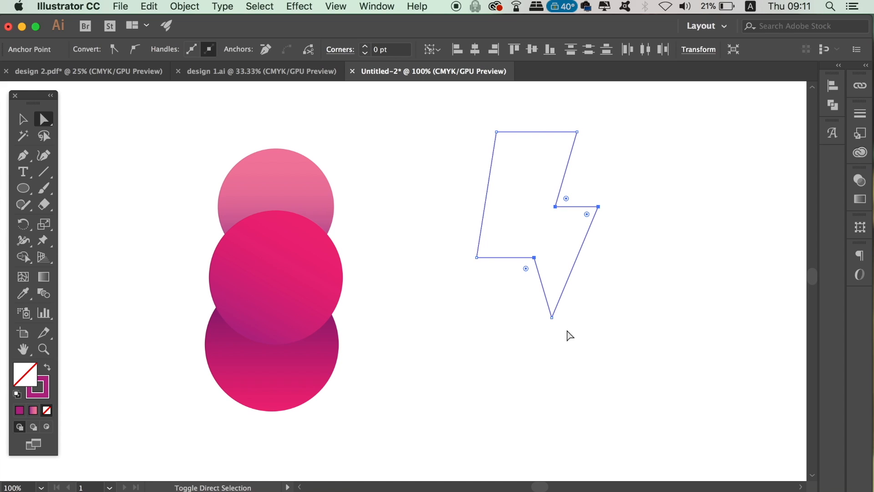
pyautogui.moveTo(552, 317); pyautogui.dragTo(539, 318)
pyautogui.click(558, 377)
# Select the whole lightning bolt and swap its fill and stroke colours
pyautogui.press('super+minus')
pyautogui.press('super+plus')
pyautogui.press('v')
pyautogui.click(577, 227)
pyautogui.hscroll(2, 570, 222)
pyautogui.hotkey('shift', 'x')
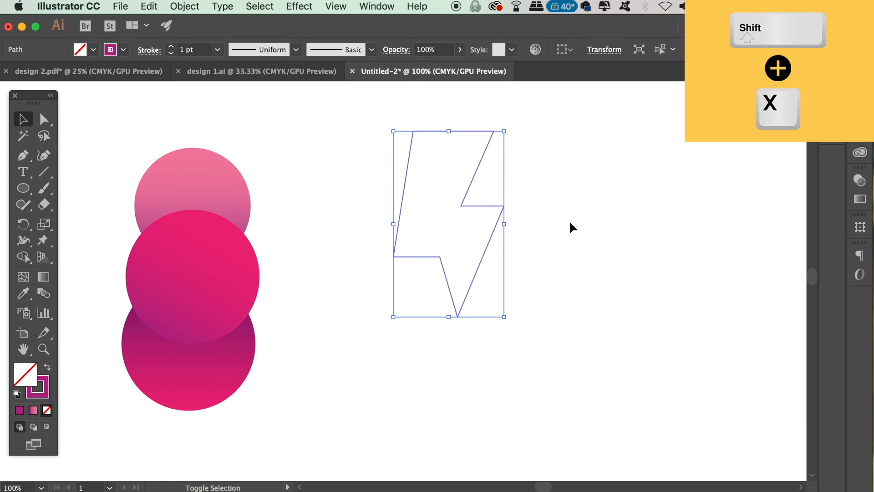
# Move the lightning bolt's right-hand inner notch and outer corner together about 5 pt right and 12 pt up
pyautogui.click(563, 227)
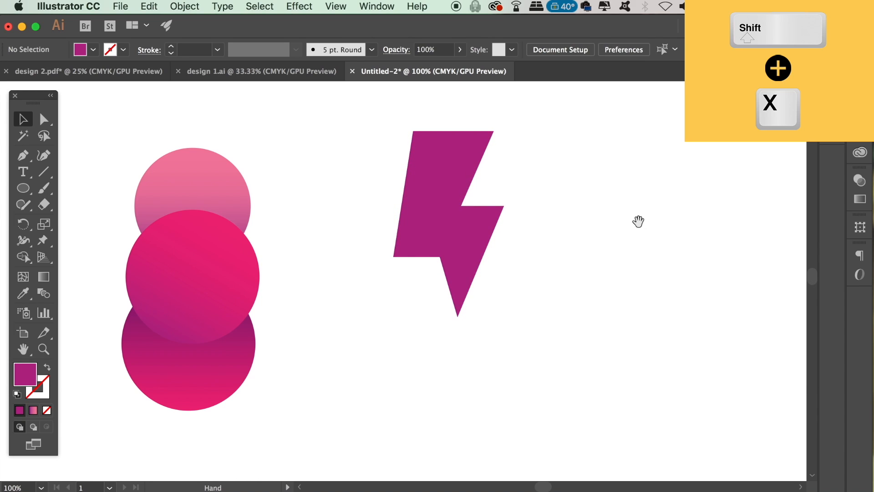
pyautogui.moveTo(638, 219); pyautogui.dragTo(718, 216)
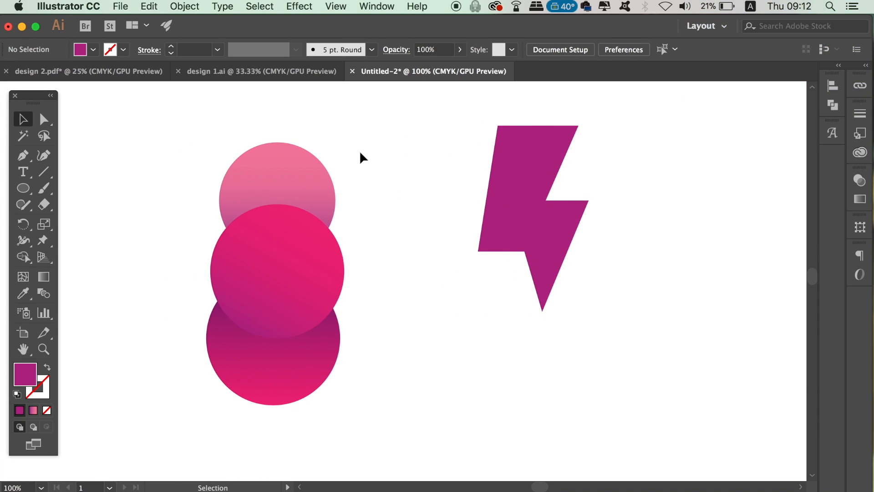
pyautogui.press('a')
pyautogui.click(546, 200)
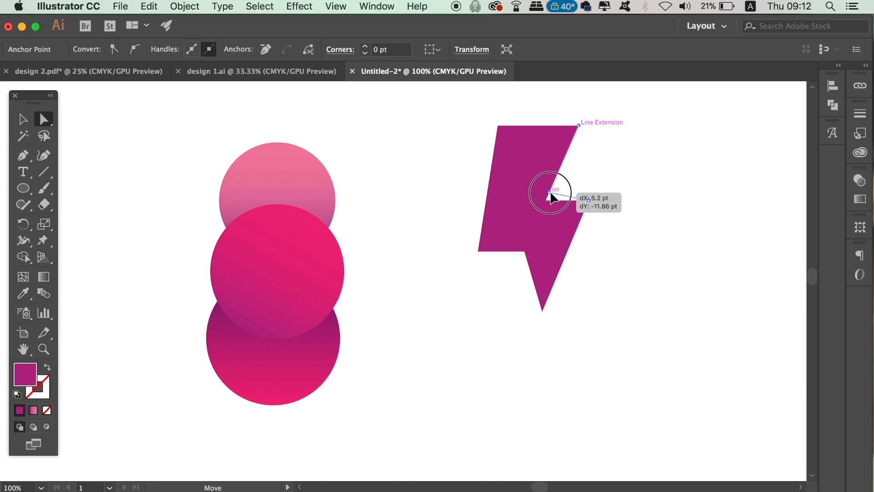
pyautogui.moveTo(588, 201); pyautogui.dragTo(592, 192)
pyautogui.click(685, 259)
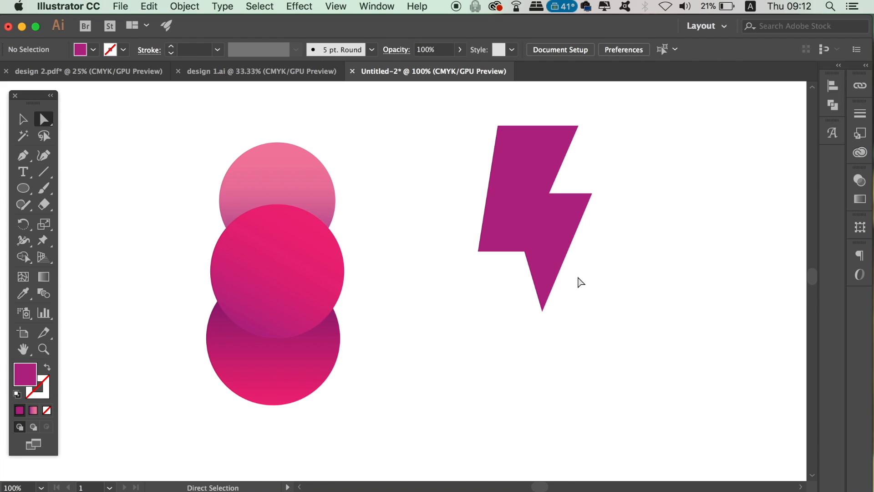
# Select the whole lightning bolt and make it a compound path
pyautogui.press('v')
pyautogui.click(567, 242)
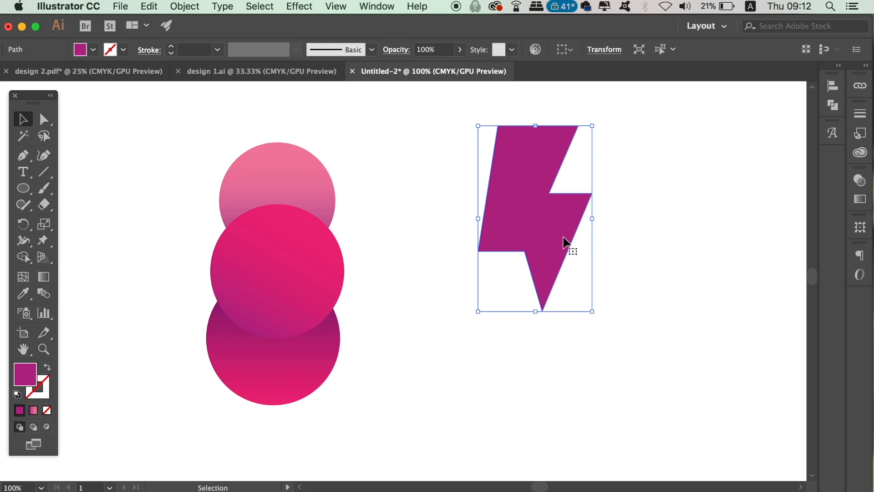
pyautogui.click(195, 6)
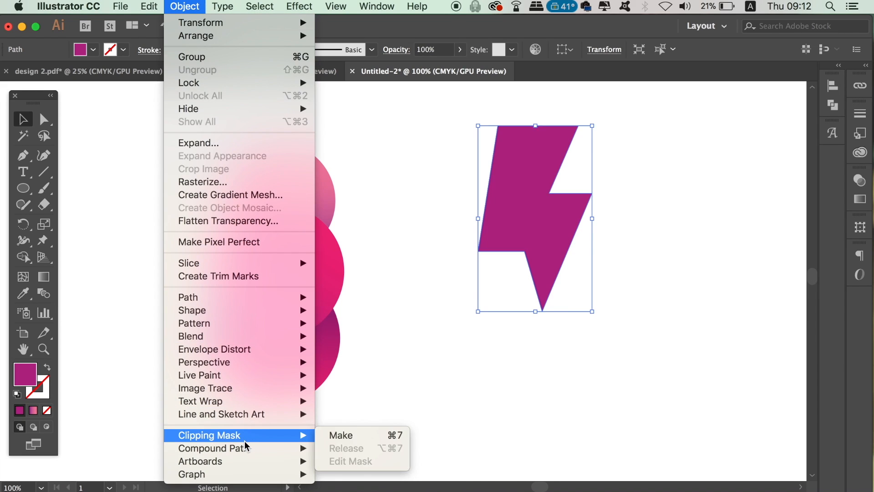
pyautogui.moveTo(244, 449)
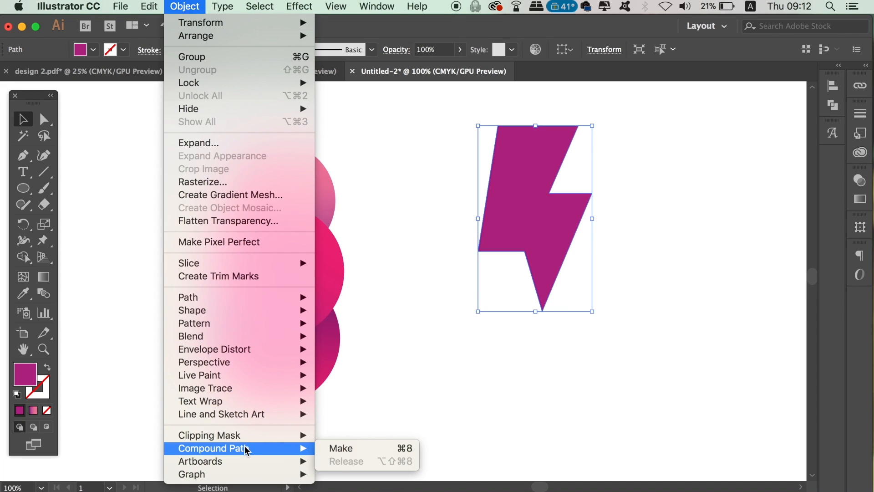
pyautogui.click(339, 448)
# Place the lightning bolt over the three gradient circles and stretch it slightly taller at both ends
pyautogui.moveTo(474, 398); pyautogui.dragTo(551, 381)
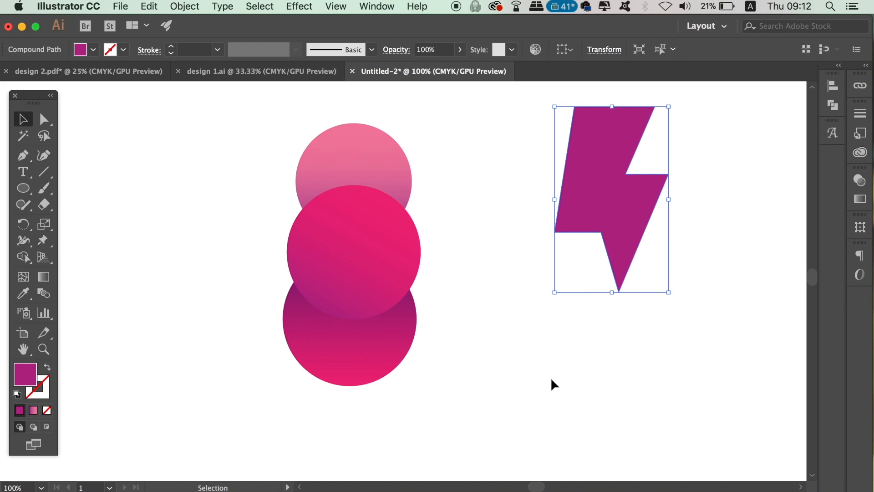
pyautogui.moveTo(621, 230); pyautogui.dragTo(370, 283)
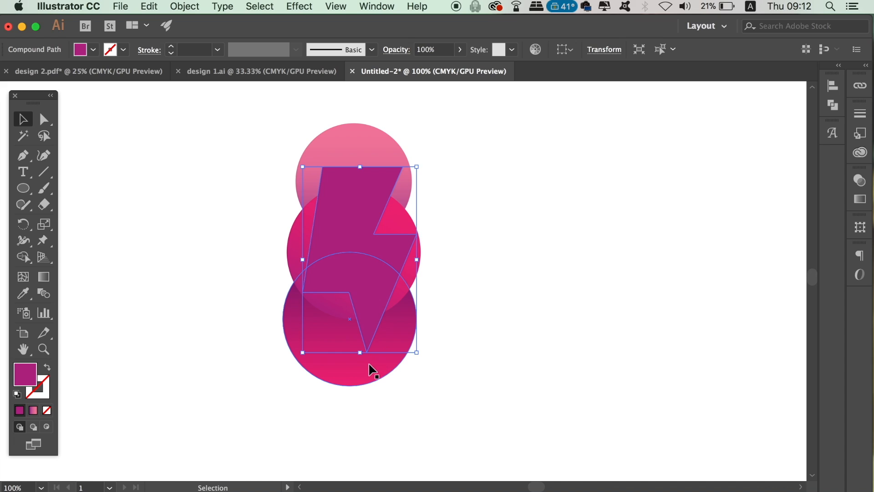
pyautogui.moveTo(361, 355); pyautogui.dragTo(361, 370)
pyautogui.moveTo(360, 167); pyautogui.dragTo(359, 159)
pyautogui.click(581, 251)
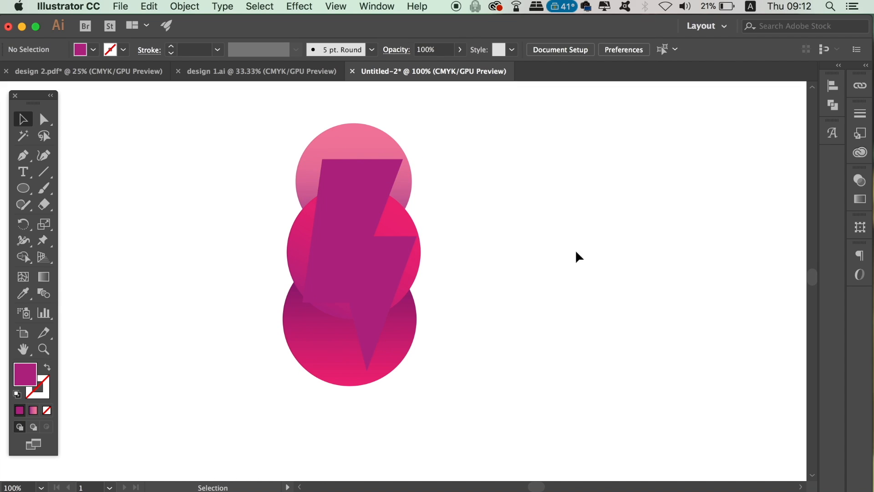
# Select the lightning bolt with all three circles and make a clipping mask
pyautogui.click(363, 267)
pyautogui.moveTo(246, 148); pyautogui.dragTo(460, 397)
pyautogui.rightClick(373, 285)
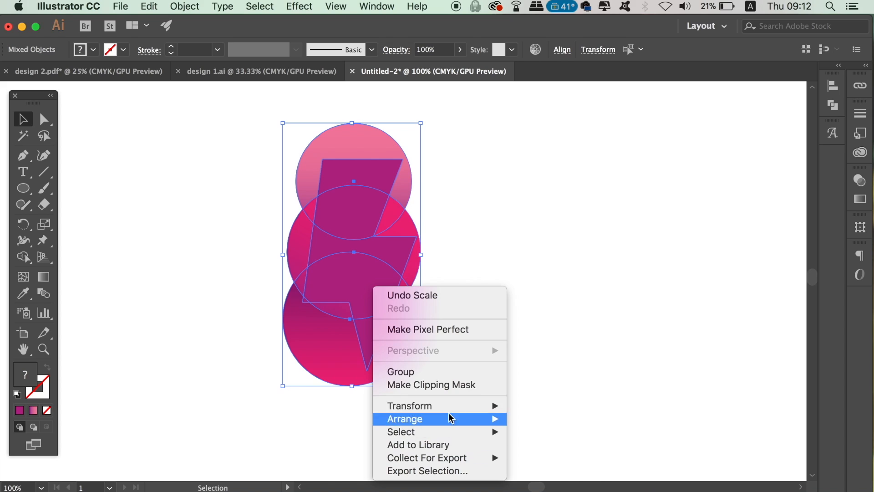
pyautogui.click(452, 388)
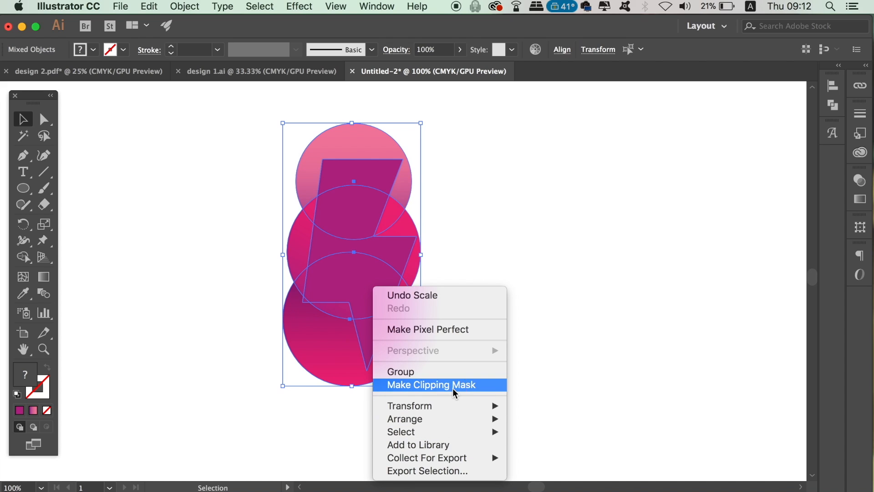
pyautogui.click(575, 365)
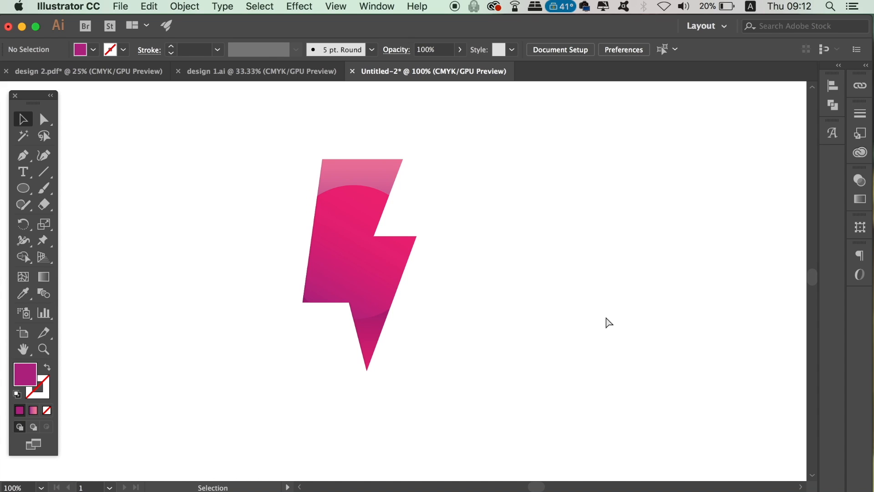
# Move the clipped lightning bolt to the right side of the artboard to free the area where it stood
pyautogui.press('super+minus')
pyautogui.press('super+minus')
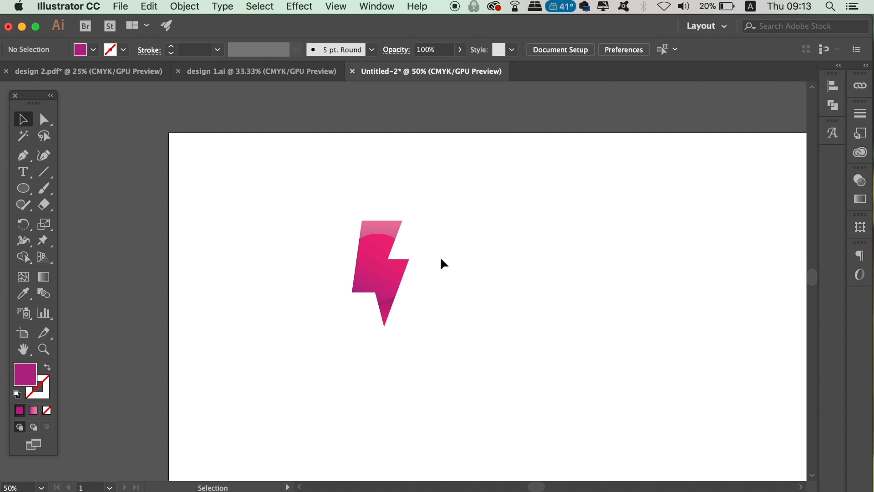
pyautogui.moveTo(375, 268); pyautogui.dragTo(673, 224)
pyautogui.click(361, 255)
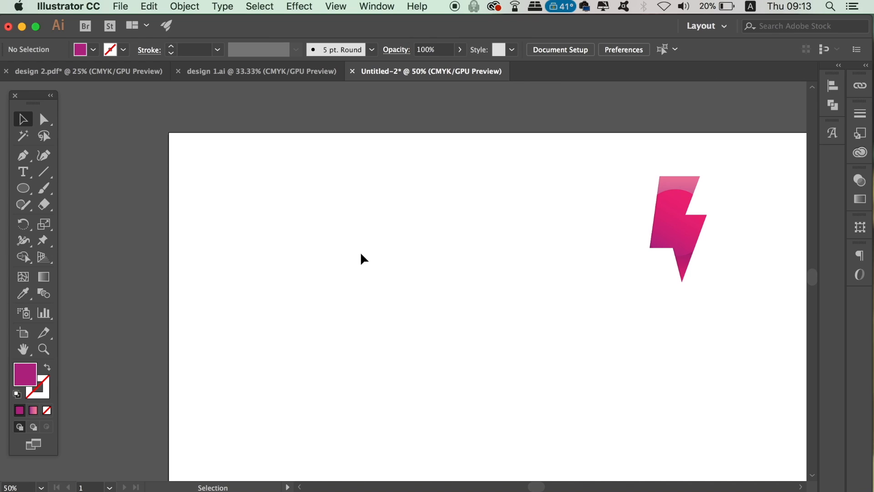
# Draw a circle larger than the bolt in the freed area and fill it with the linear gradient
pyautogui.press('l')
pyautogui.moveTo(259, 201); pyautogui.dragTo(377, 315)
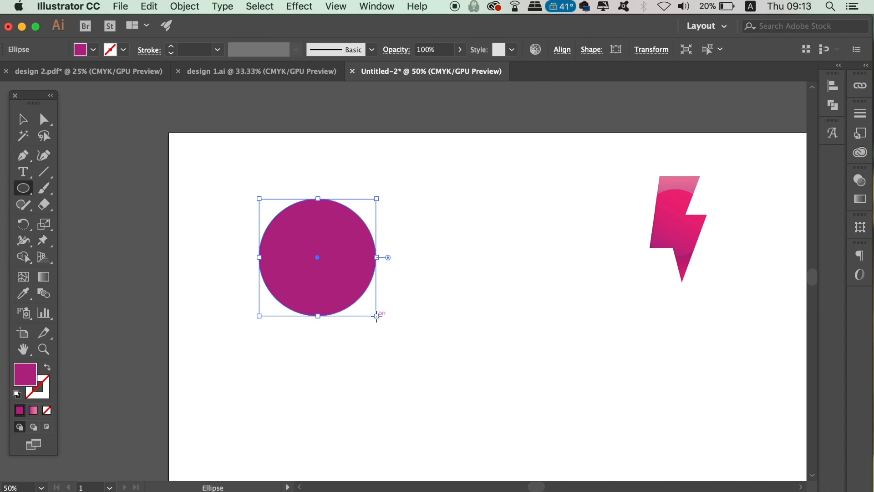
pyautogui.click(40, 411)
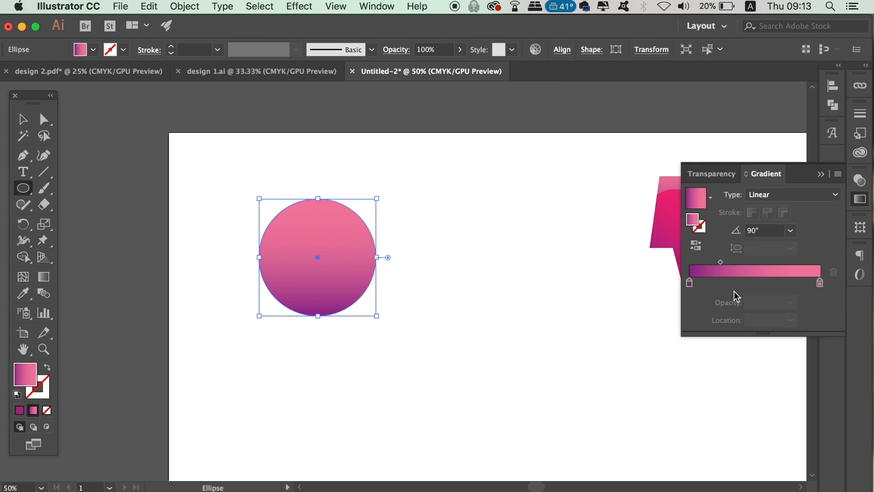
# Set the circle's left gradient stop to light pink, C 0, M 29, Y 13, K 0
pyautogui.doubleClick(690, 283)
pyautogui.click(647, 360)
pyautogui.click(786, 336)
pyautogui.click(642, 331)
pyautogui.moveTo(778, 353); pyautogui.dragTo(737, 353)
pyautogui.moveTo(720, 370); pyautogui.dragTo(705, 369)
pyautogui.click(728, 351)
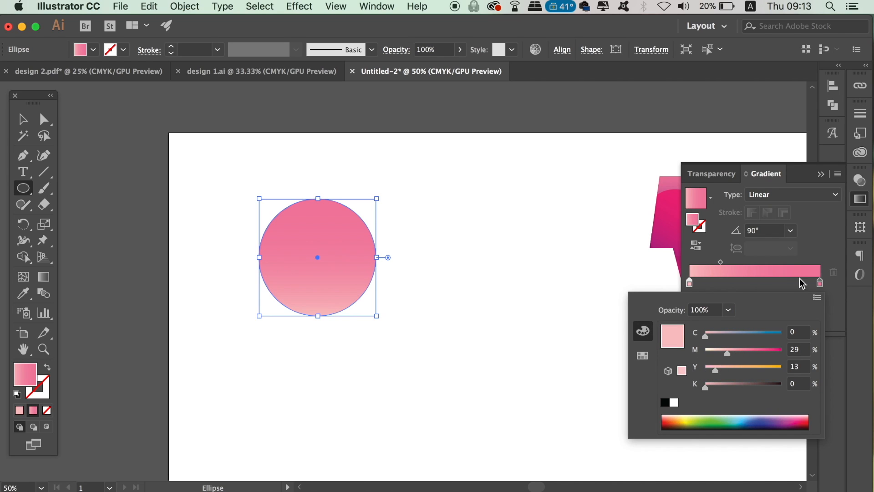
# Set the circle's right gradient stop to a very pale pink and move the gradient midpoint to about 40%
pyautogui.click(851, 298)
pyautogui.click(704, 282)
pyautogui.moveTo(820, 283); pyautogui.dragTo(830, 318)
pyautogui.moveTo(705, 282); pyautogui.dragTo(820, 269)
pyautogui.doubleClick(820, 283)
pyautogui.click(724, 350)
pyautogui.click(706, 366)
pyautogui.click(714, 351)
pyautogui.moveTo(755, 262); pyautogui.dragTo(743, 262)
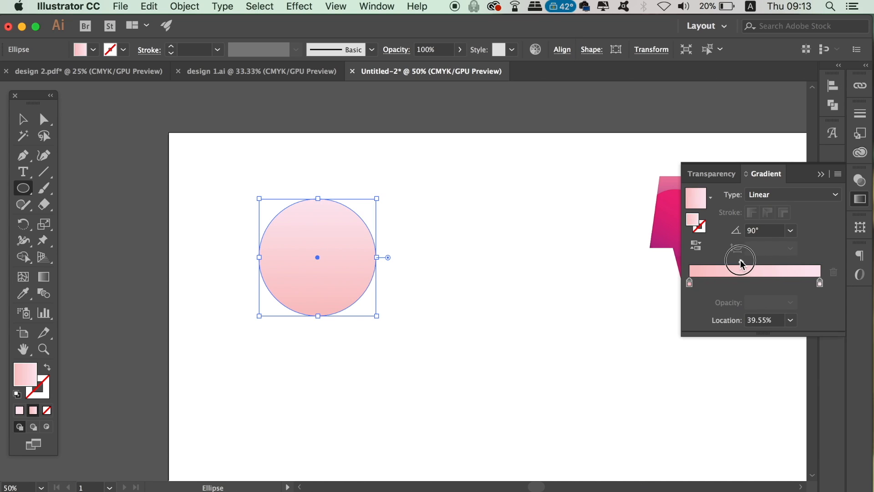
pyautogui.click(446, 283)
pyautogui.click(429, 293)
# Scale the clipped lightning bolt down and move it to the centre of the pale pink circle
pyautogui.press('v')
pyautogui.click(486, 282)
pyautogui.moveTo(473, 260); pyautogui.dragTo(509, 239)
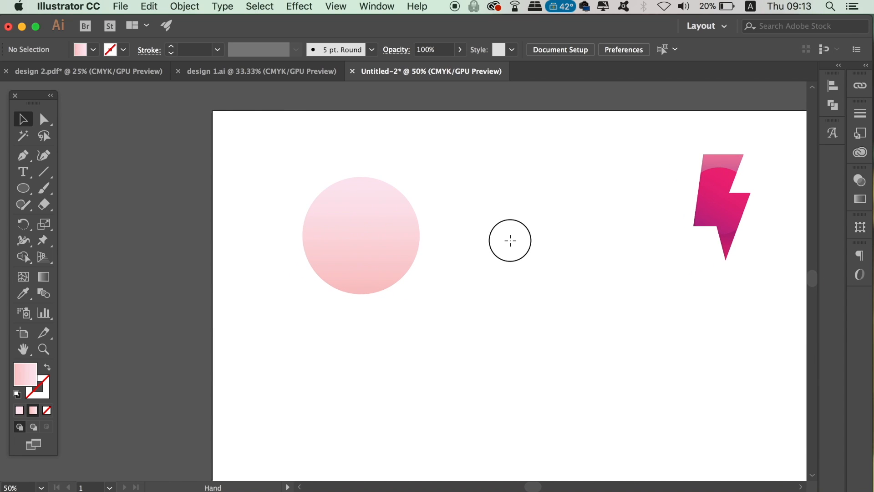
pyautogui.click(396, 253)
pyautogui.click(716, 202)
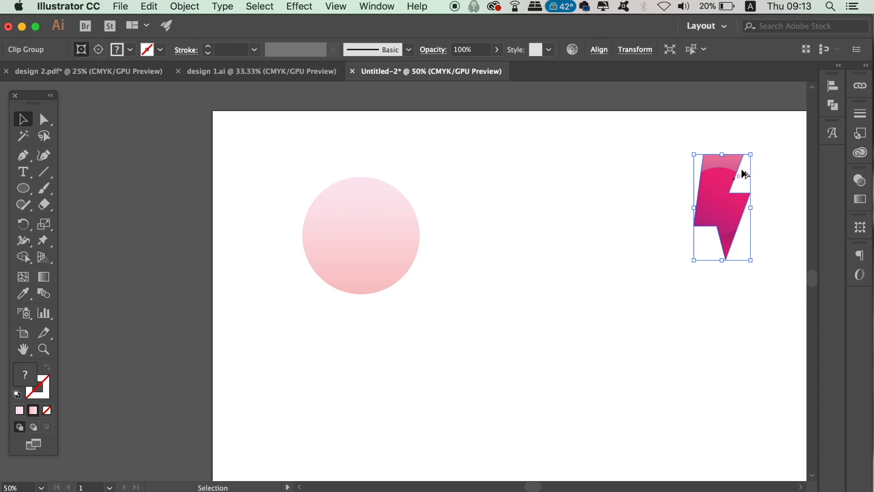
pyautogui.moveTo(751, 156); pyautogui.dragTo(739, 177)
pyautogui.moveTo(733, 219); pyautogui.dragTo(366, 236)
pyautogui.click(474, 237)
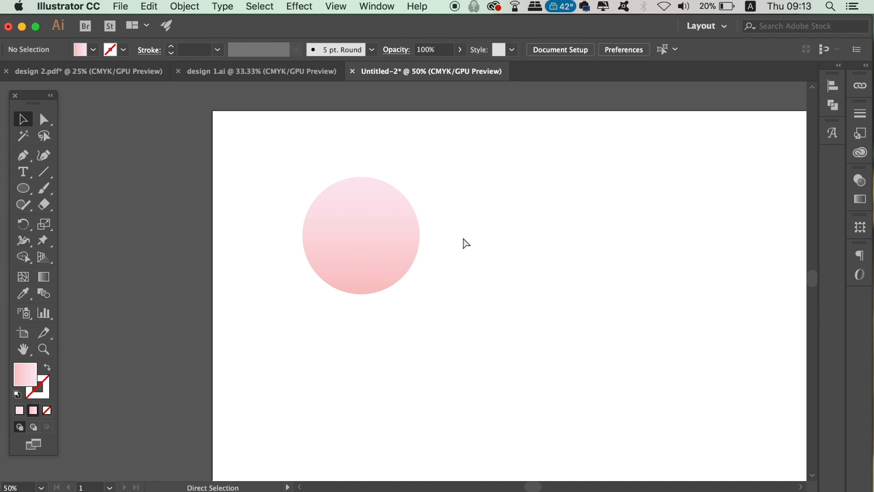
# Select the pale pink circle and send it to the back, behind the lightning bolt
pyautogui.click(421, 237)
pyautogui.click(185, 7)
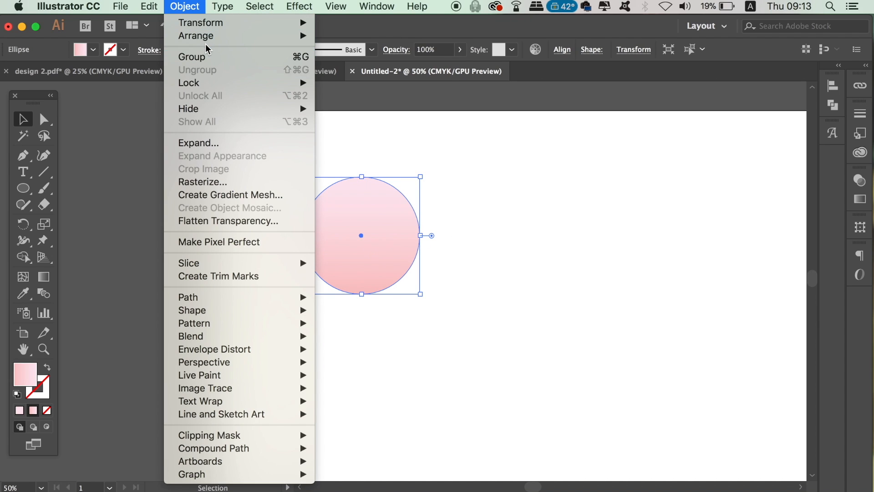
pyautogui.moveTo(229, 42)
pyautogui.click(360, 75)
pyautogui.click(577, 210)
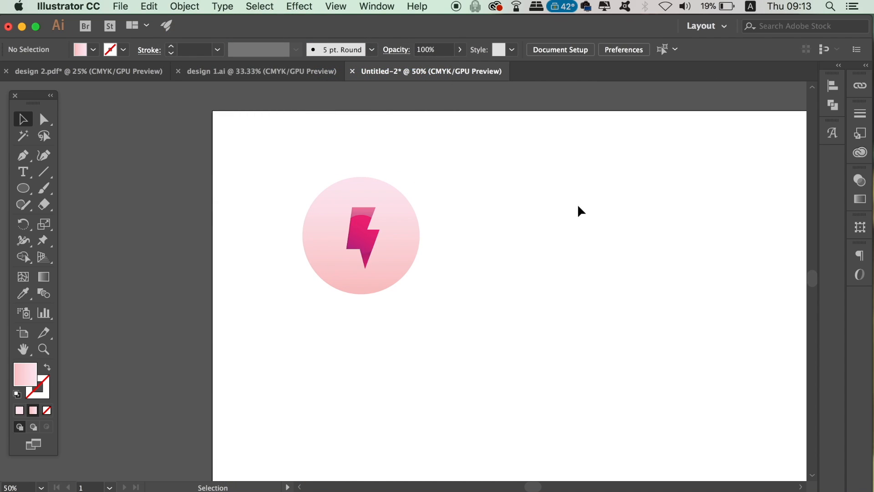
# Copy the pale pink circle and paste the duplicate in front, exactly over the original
pyautogui.click(417, 236)
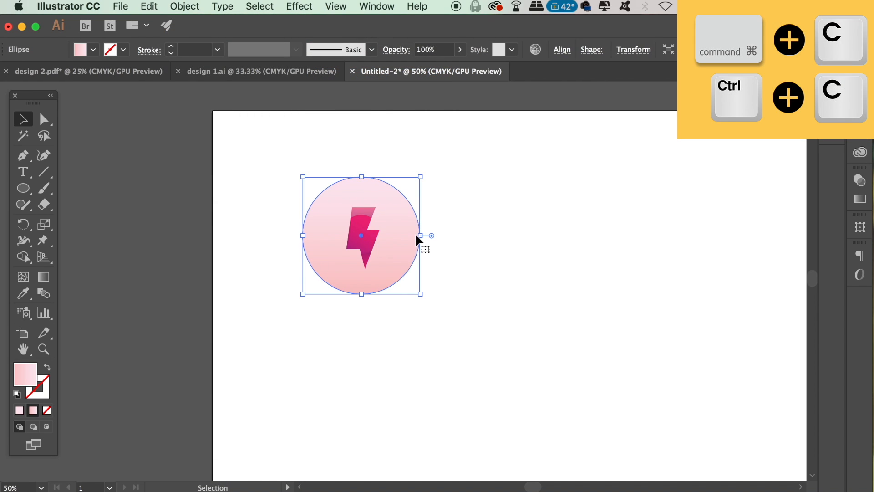
pyautogui.press('super+c')
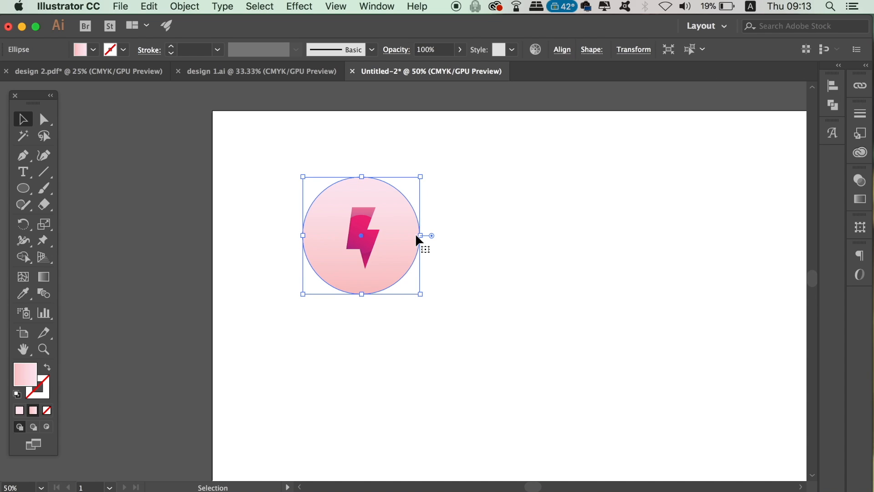
pyautogui.press('super+f')
pyautogui.click(529, 299)
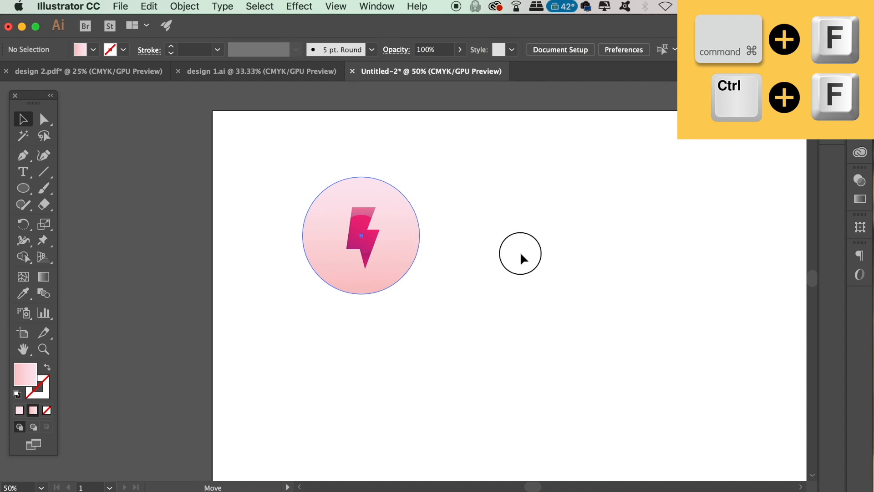
# Move the duplicate circle aside and undo the move
pyautogui.moveTo(520, 253); pyautogui.dragTo(614, 268)
pyautogui.click(673, 303)
pyautogui.press('super+z')
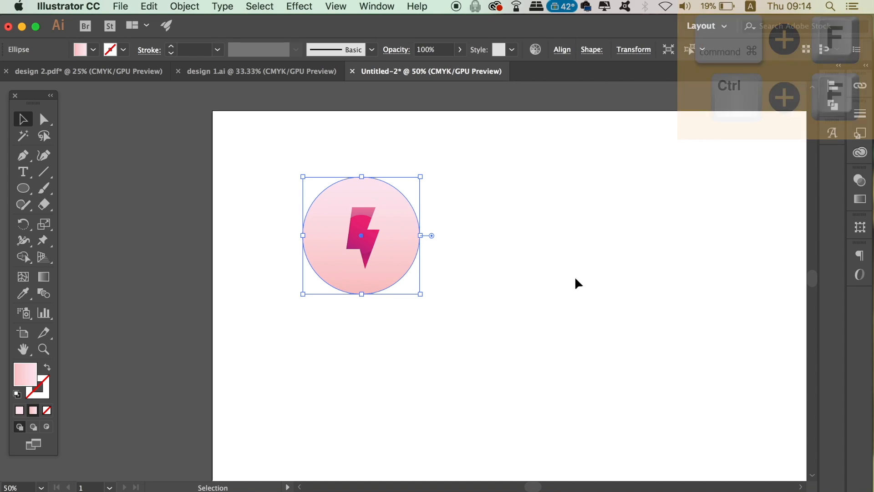
pyautogui.click(567, 283)
# Draw a closed four-point Pen shape from the bolt's lower-left corner, out past the circle's lower-right edge, to the bolt's top-right corner
pyautogui.press('super+1')
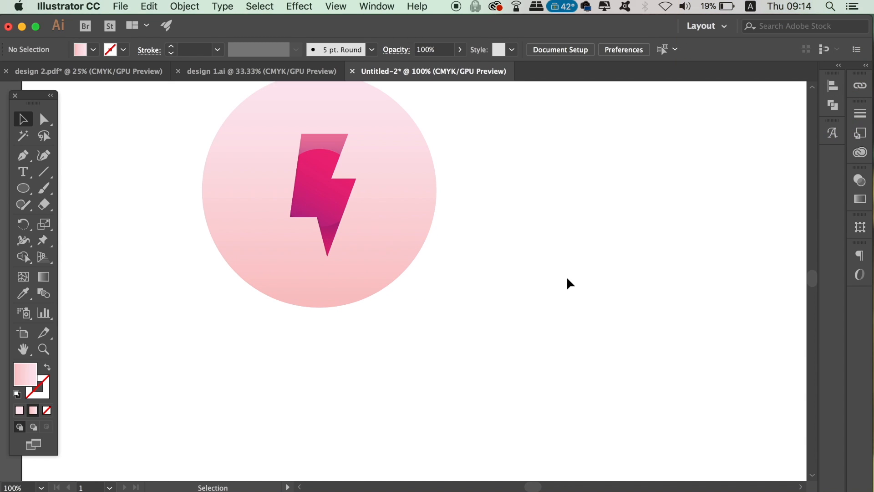
pyautogui.press('p')
pyautogui.moveTo(479, 232); pyautogui.dragTo(477, 319)
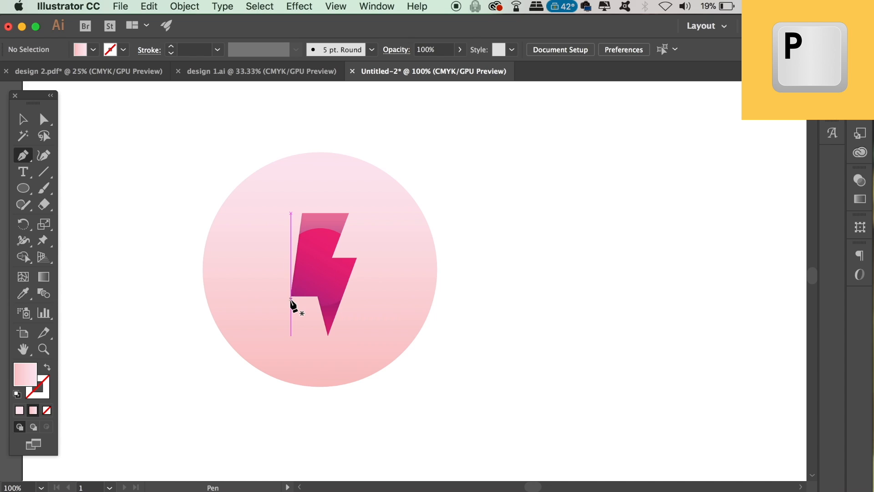
pyautogui.click(291, 297)
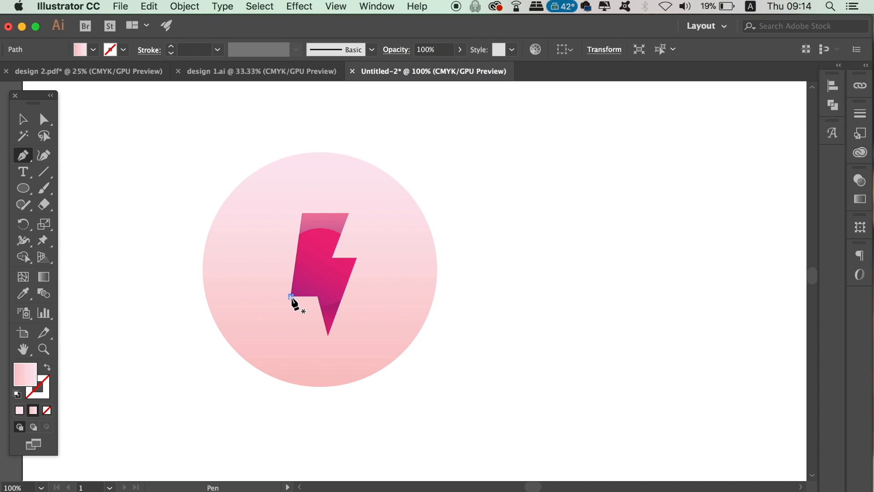
pyautogui.click(360, 404)
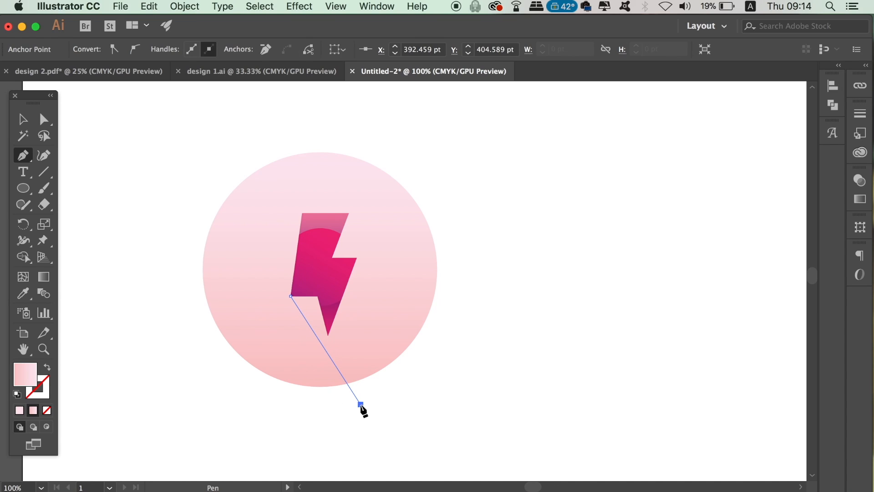
pyautogui.click(456, 356)
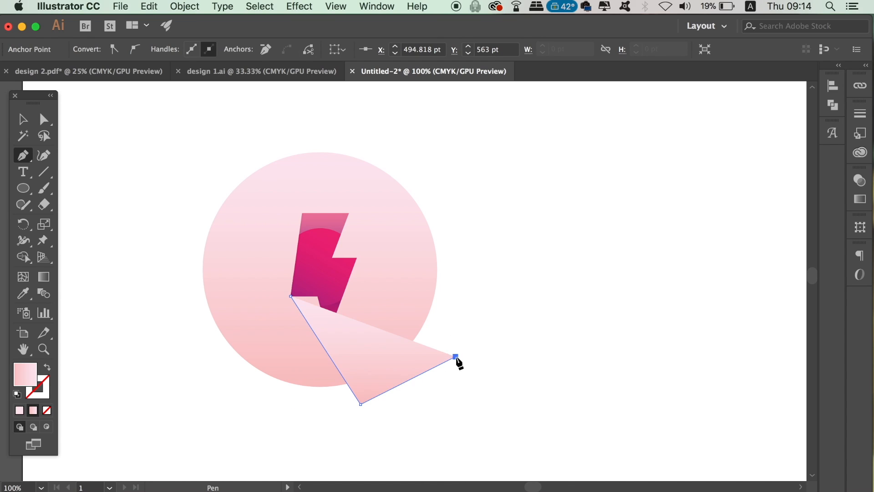
pyautogui.click(349, 212)
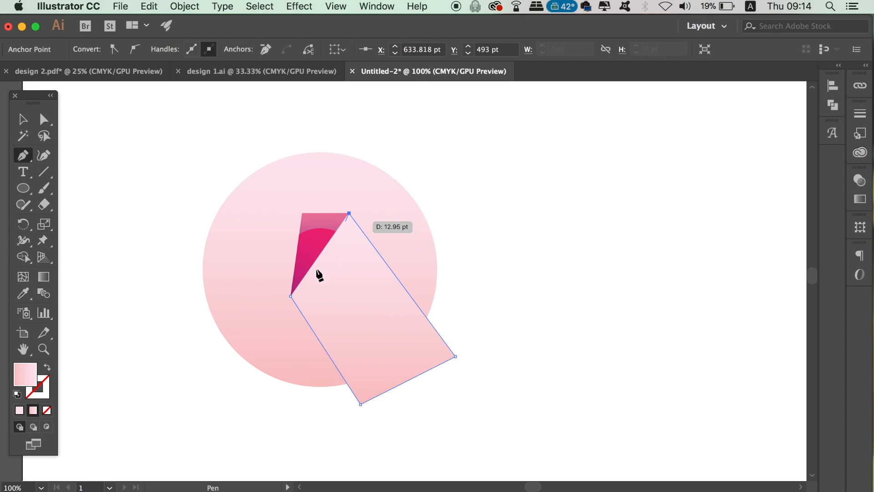
pyautogui.click(291, 296)
pyautogui.press('v')
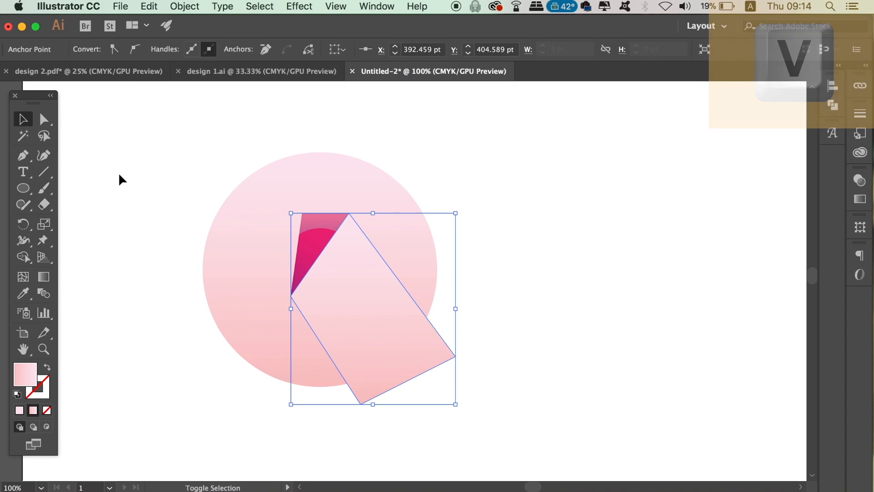
# Send the four-point shape and the duplicate pink circle to the back, behind the lightning bolt
pyautogui.press('shift')
pyautogui.keyDown('shift'); pyautogui.click(239, 255); pyautogui.keyUp('shift')
pyautogui.click(184, 6)
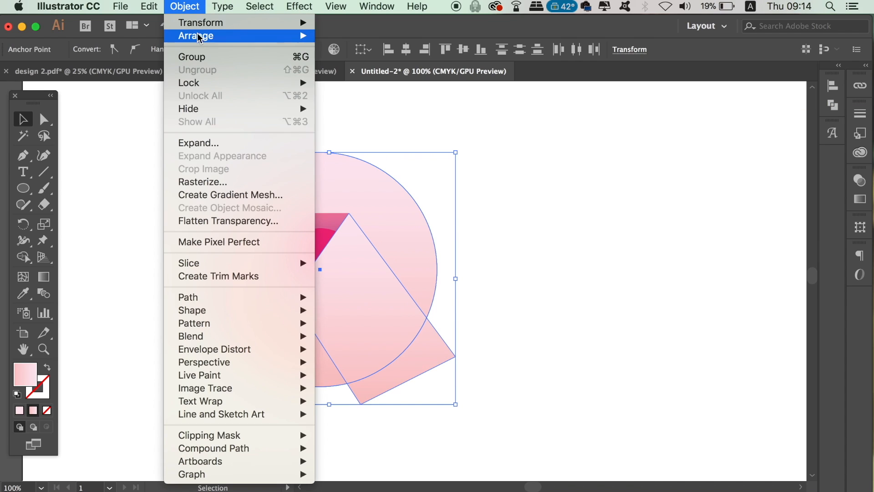
pyautogui.moveTo(305, 42)
pyautogui.click(375, 84)
pyautogui.click(575, 217)
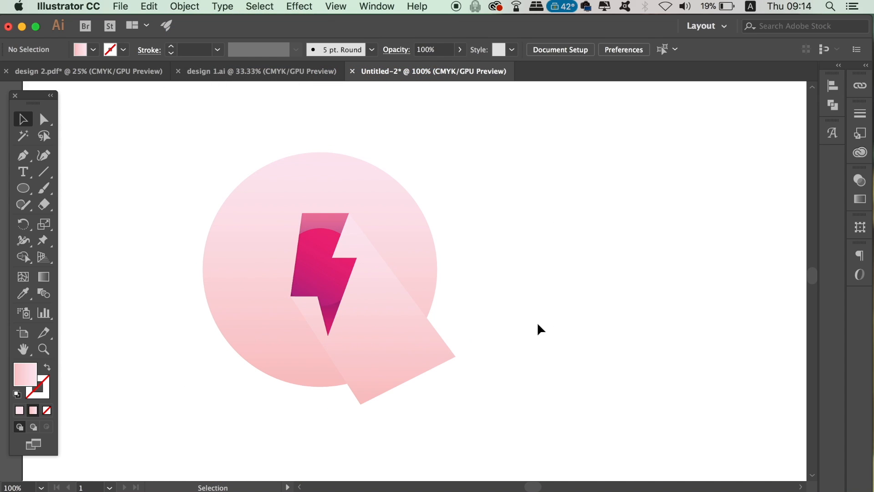
# Shift the four-point shape's outer right anchor point slightly down and inward, outside the circle's lower-right edge
pyautogui.press('a')
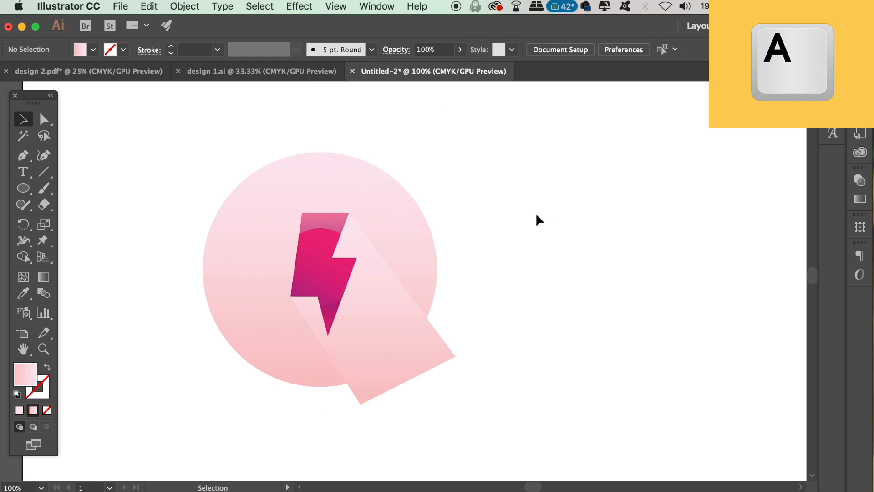
pyautogui.press('a')
pyautogui.moveTo(456, 356); pyautogui.dragTo(451, 360)
pyautogui.click(504, 404)
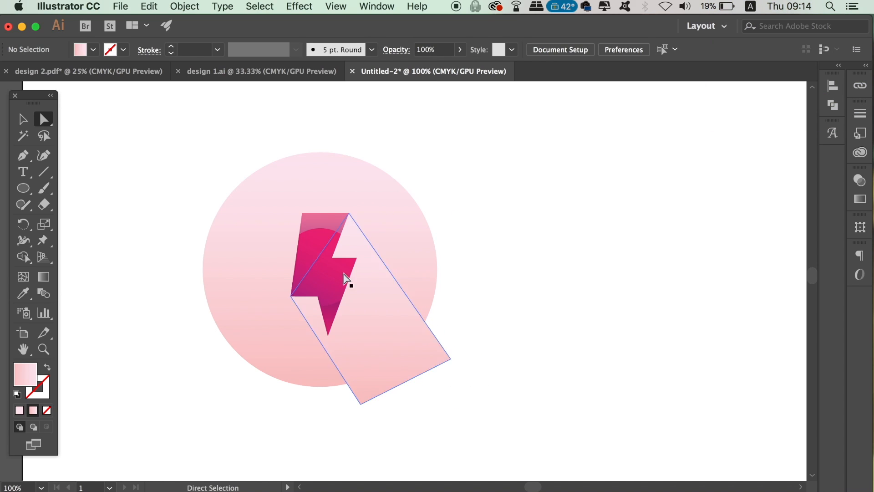
# Intersect the four-point shape with the duplicate circle, keeping only the shadow area inside the circle
pyautogui.press('v')
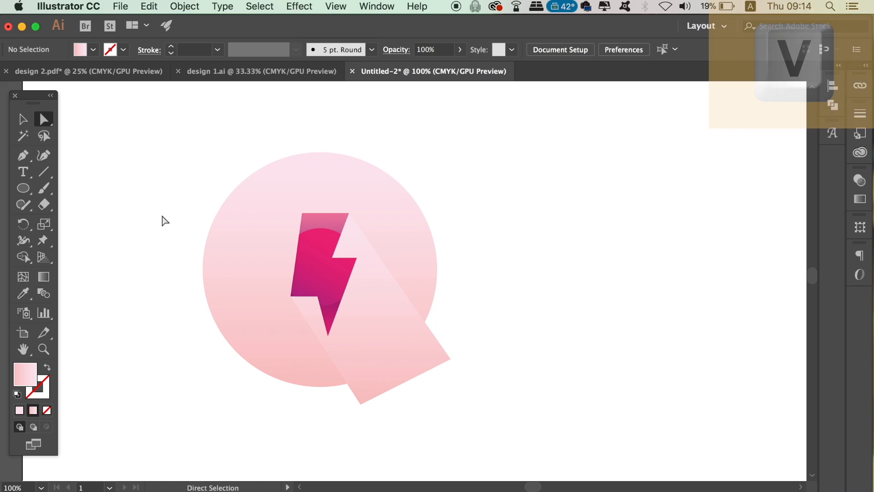
pyautogui.press('shift')
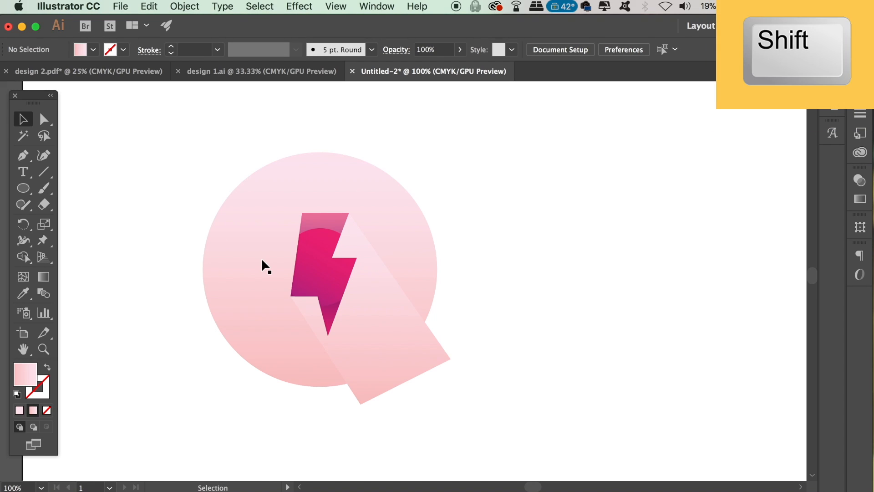
pyautogui.click(357, 332)
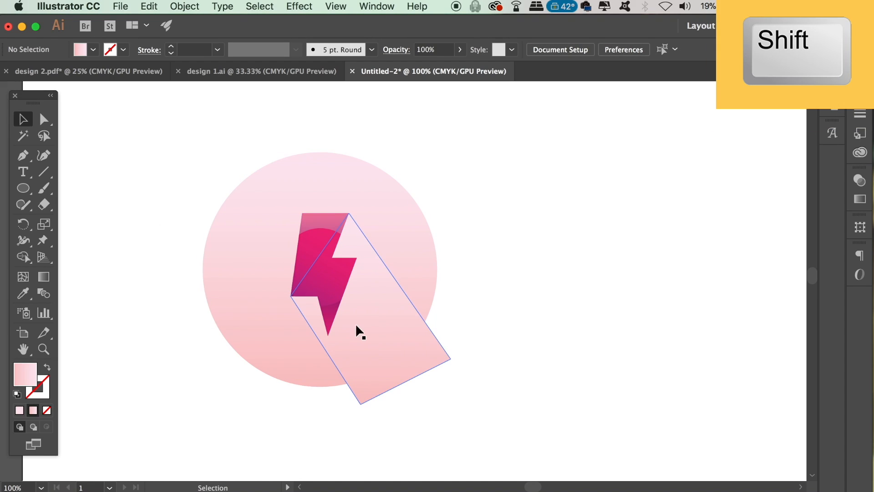
pyautogui.keyDown('shift'); pyautogui.click(411, 250); pyautogui.keyUp('shift')
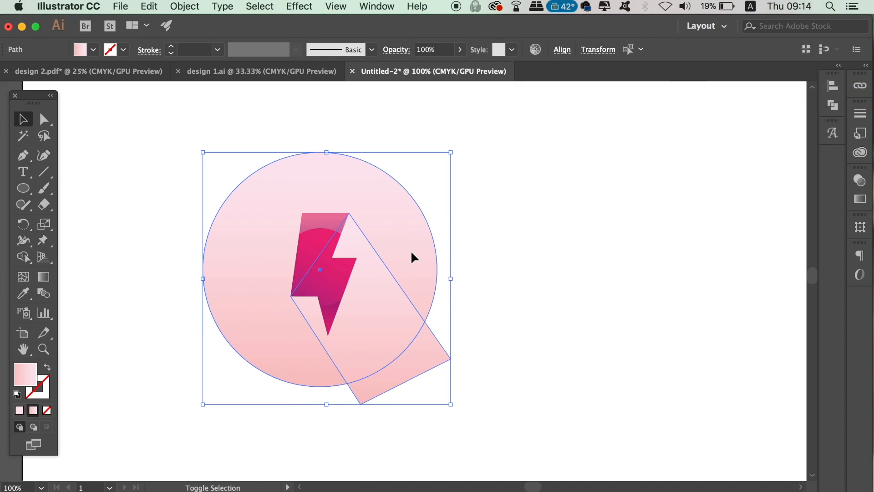
pyautogui.click(833, 105)
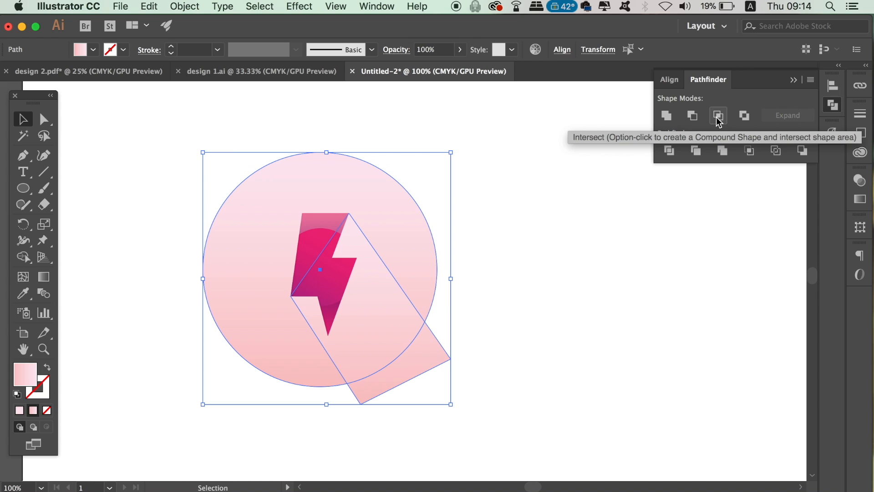
pyautogui.click(718, 118)
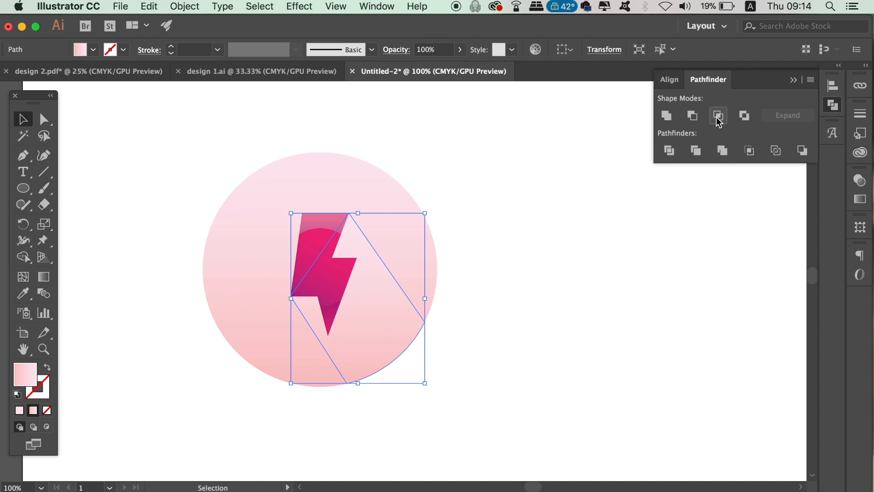
pyautogui.click(613, 269)
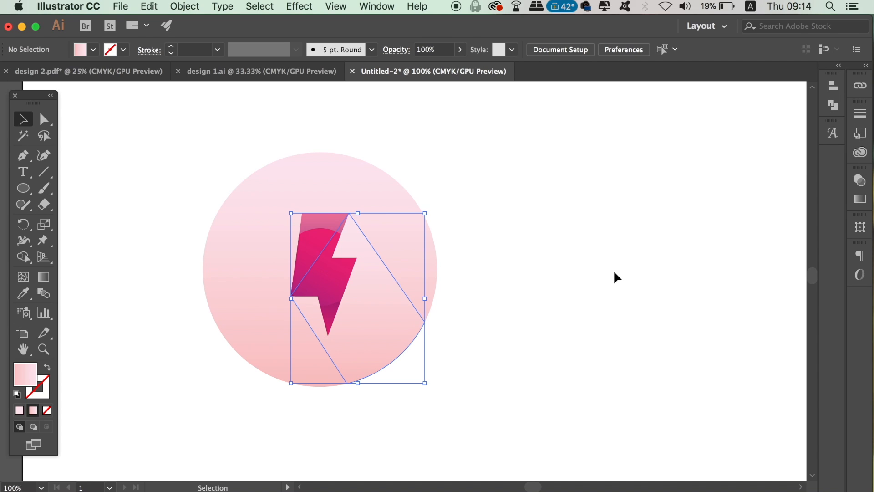
# Try 60° and 120° as the shadow shape's linear gradient angle and set it to 110°
pyautogui.click(398, 326)
pyautogui.click(865, 203)
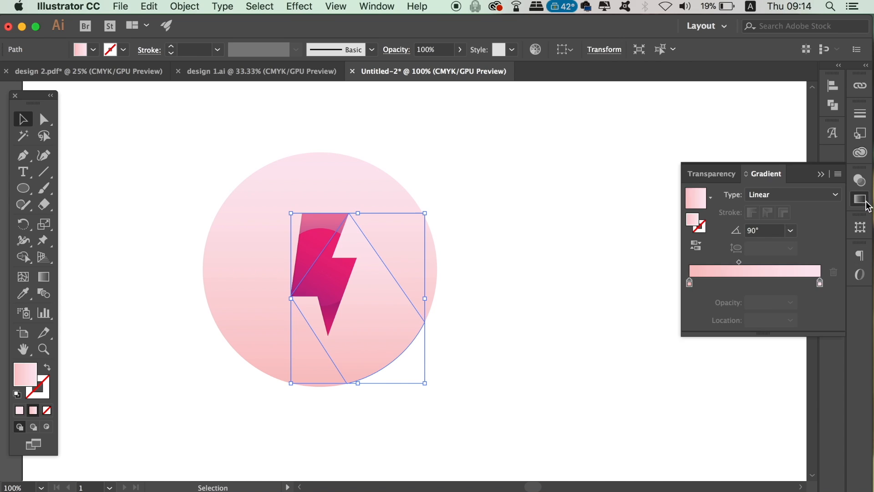
pyautogui.click(791, 231)
pyautogui.click(820, 324)
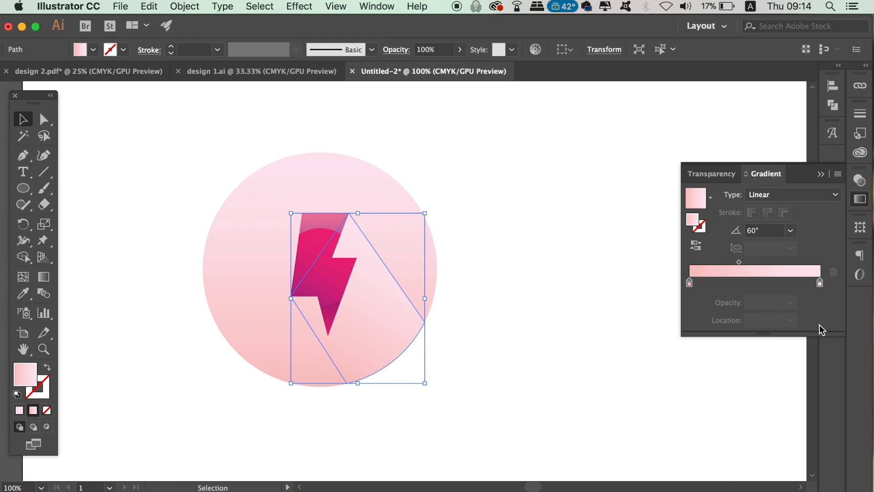
pyautogui.click(792, 232)
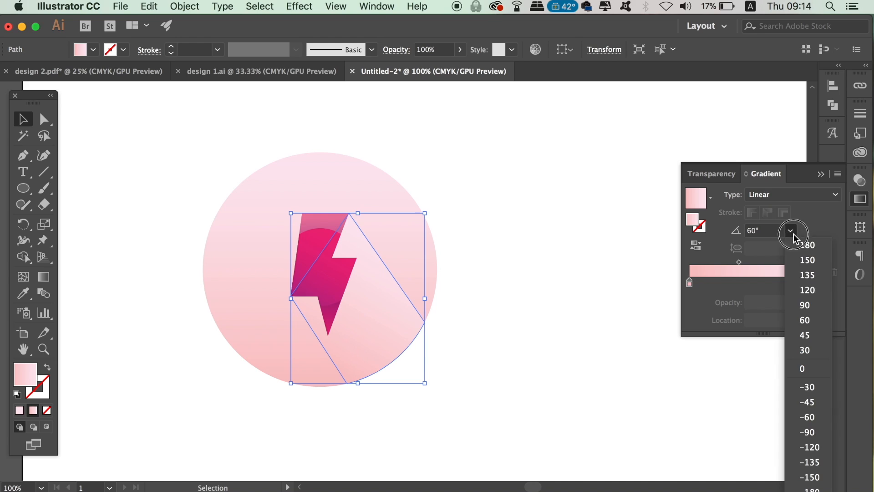
pyautogui.click(809, 290)
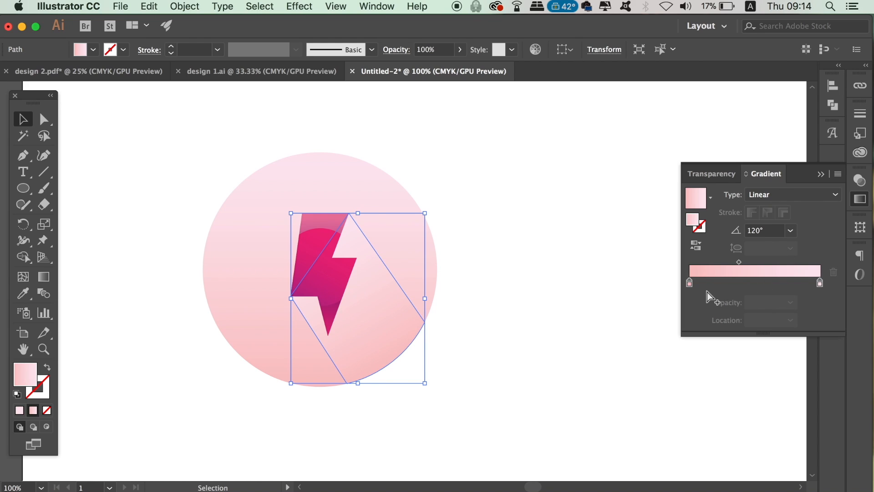
pyautogui.click(770, 230)
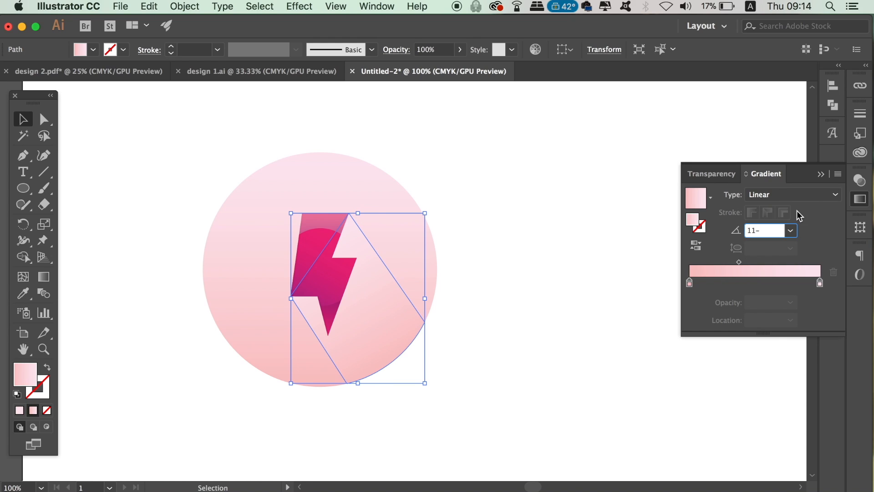
pyautogui.write('110')
pyautogui.press('Return')
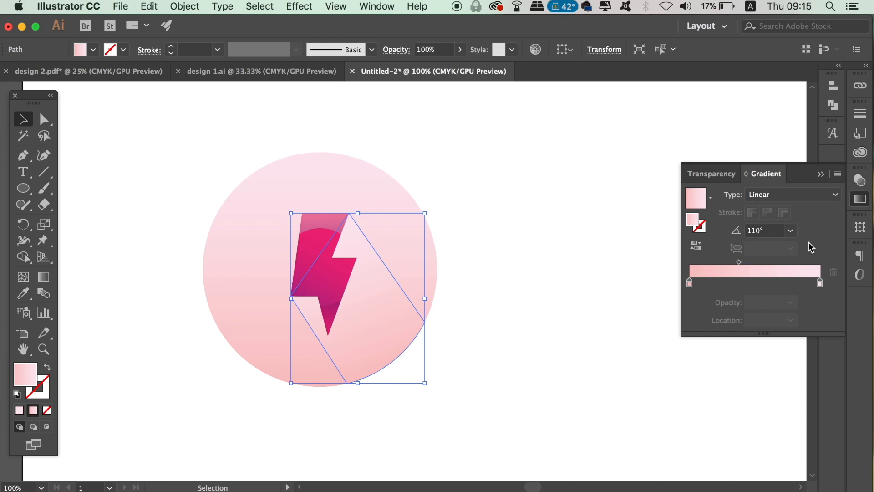
# Recolor the shadow gradient's light pink end stop with magenta 38% and black 16%
pyautogui.click(691, 284)
pyautogui.click(820, 284)
pyautogui.doubleClick(820, 283)
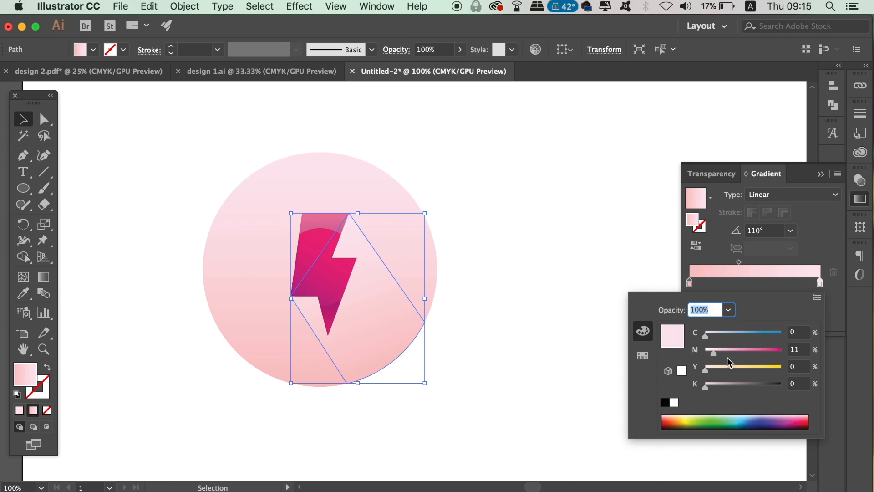
pyautogui.moveTo(729, 354); pyautogui.dragTo(734, 354)
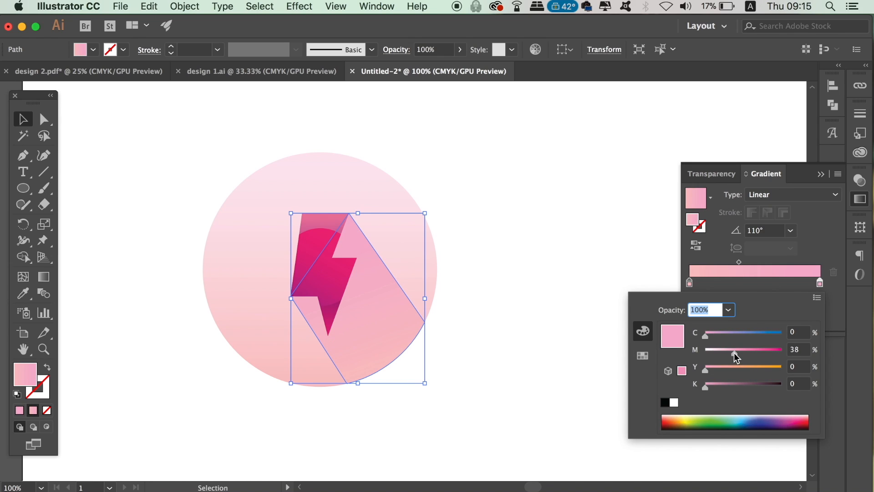
pyautogui.click(718, 386)
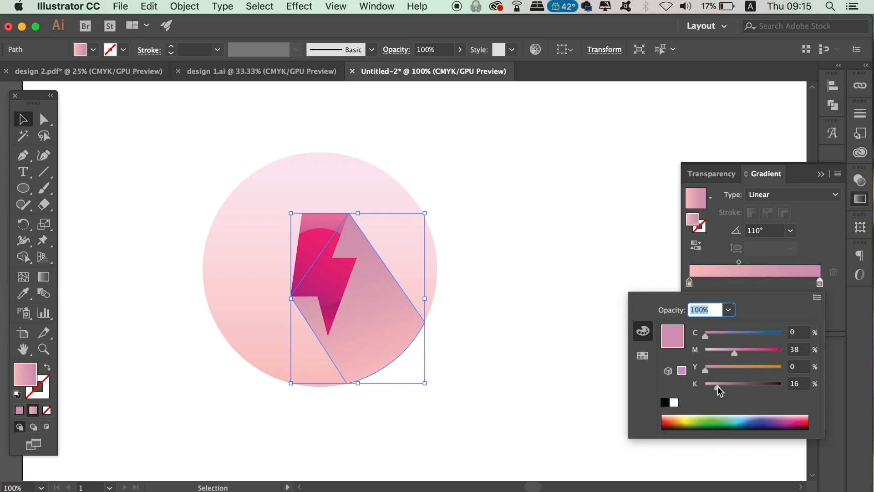
pyautogui.click(816, 238)
# Set the shadow gradient's salmon start stop to 0% opacity and move the gradient midpoint to 63.49%
pyautogui.click(690, 283)
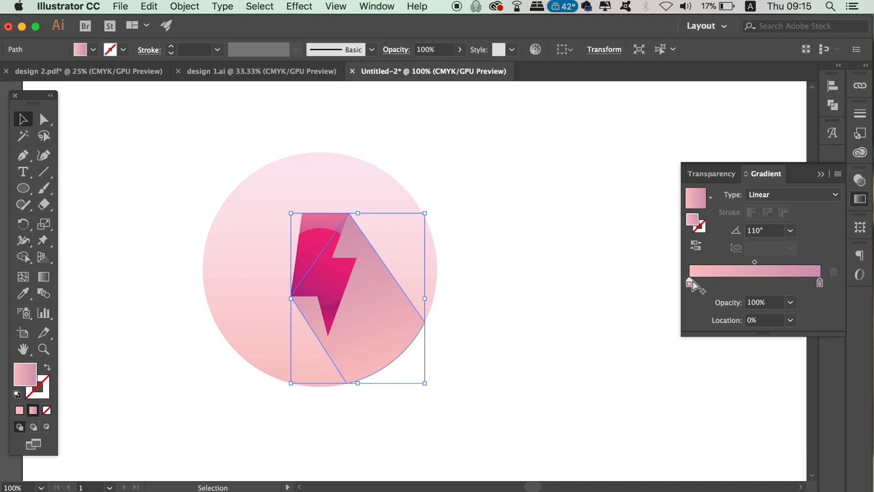
pyautogui.click(787, 302)
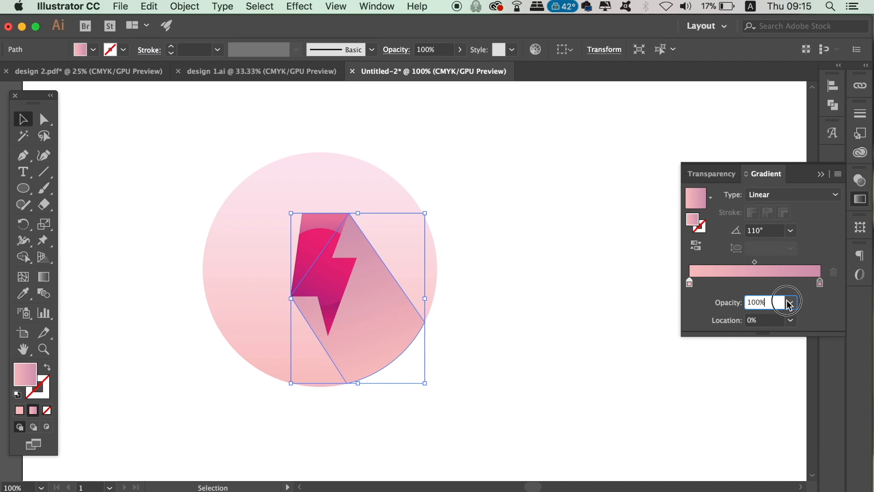
pyautogui.click(789, 303)
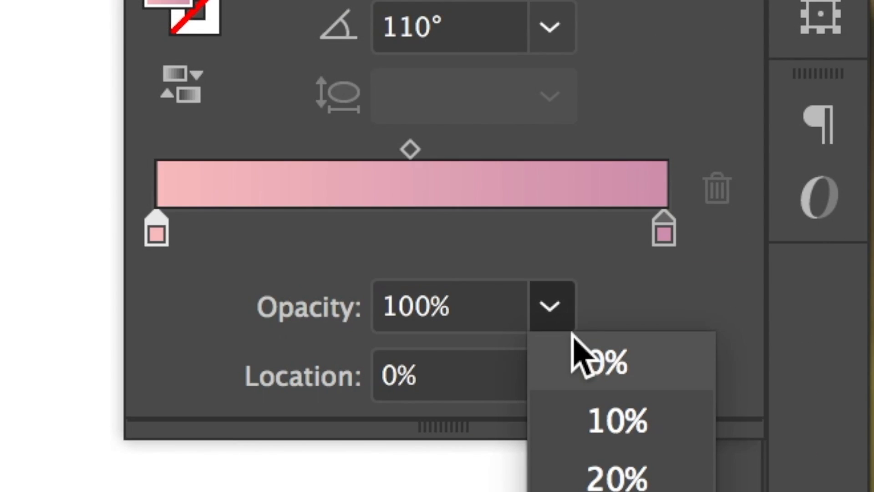
pyautogui.click(575, 339)
pyautogui.moveTo(410, 149); pyautogui.dragTo(489, 177)
# Set the shadow gradient's angle to 135° and move its midpoint back to near the middle
pyautogui.click(791, 231)
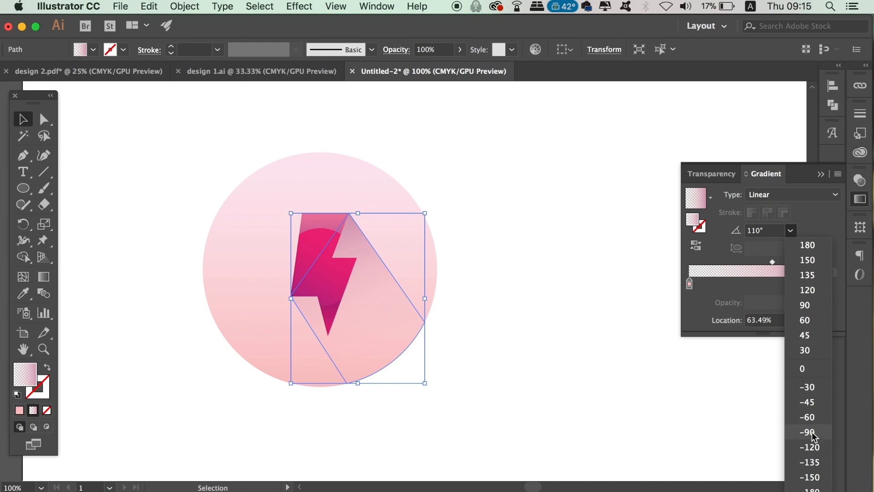
pyautogui.click(815, 291)
pyautogui.click(793, 231)
pyautogui.click(815, 276)
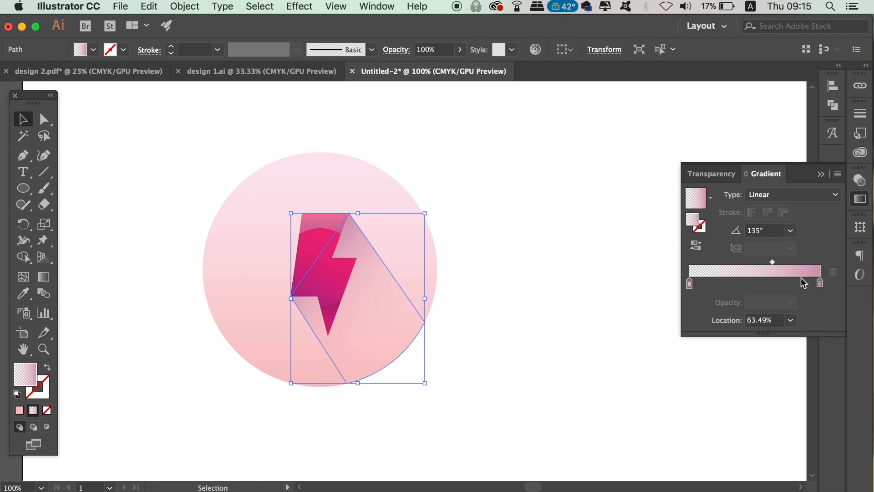
pyautogui.moveTo(773, 262); pyautogui.dragTo(754, 265)
# Open the color settings of the shadow gradient's dusky pink end stop
pyautogui.doubleClick(820, 283)
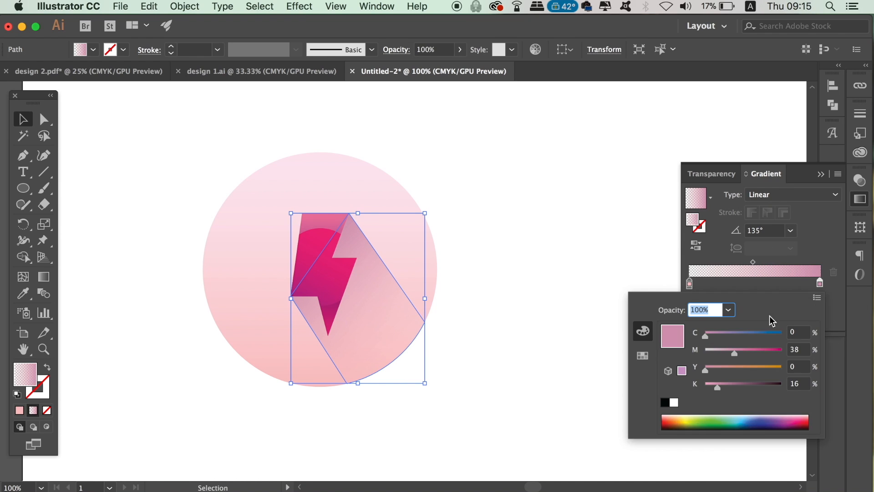